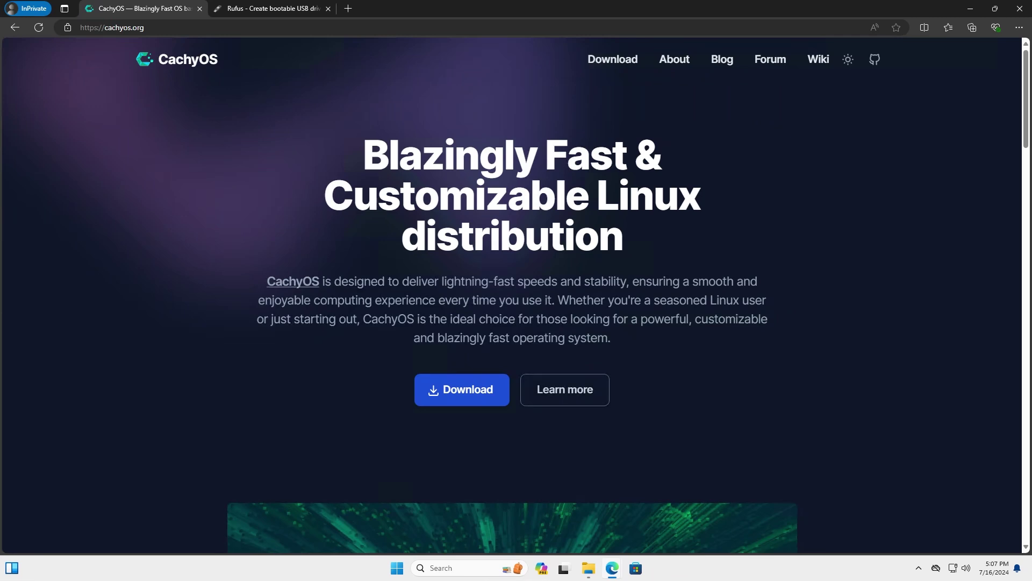
Open Disk Management and confirm Disk 1's 29 GB is entirely unallocated
click(396, 567)
text(disk mana)
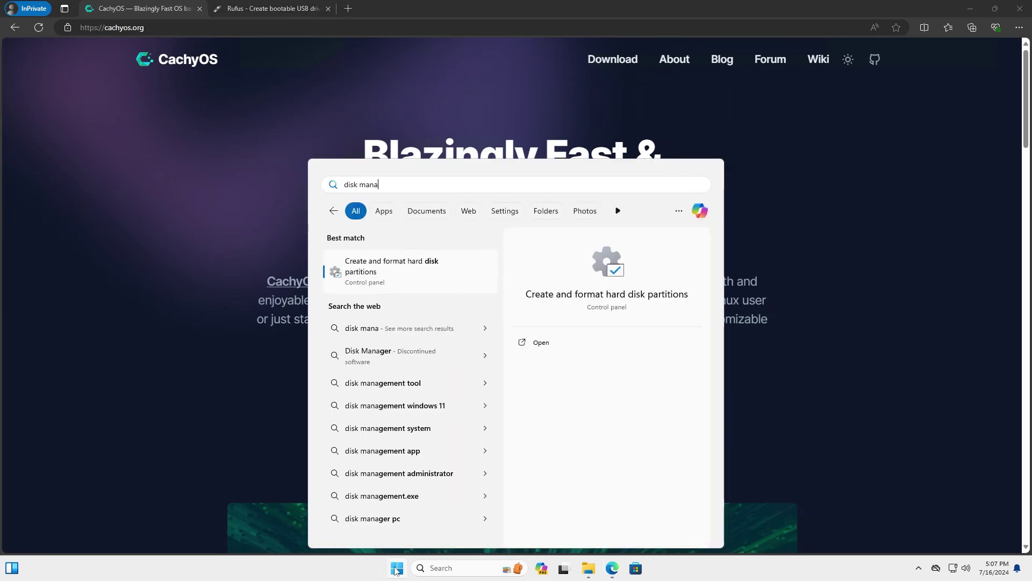
key(Return)
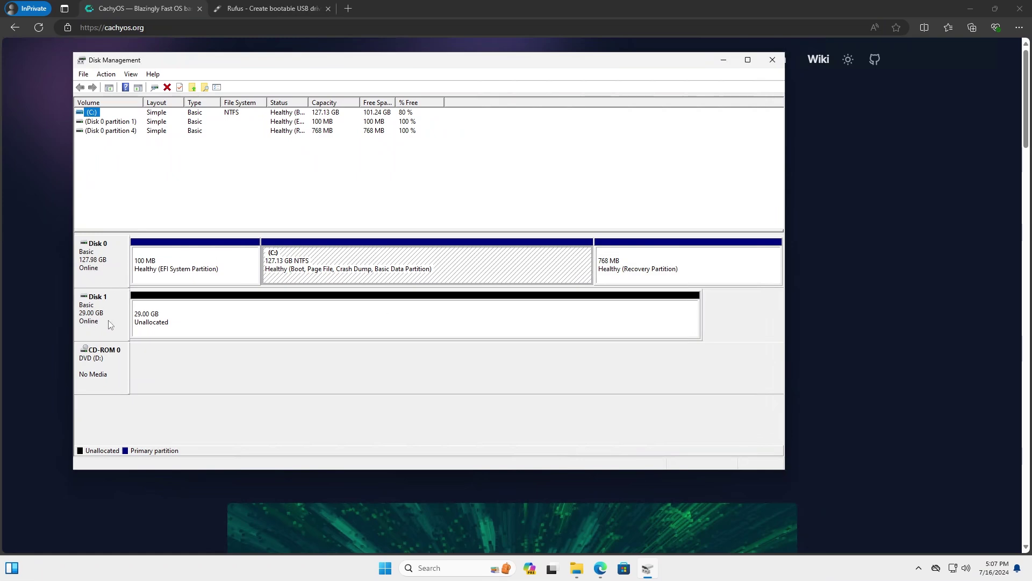
click(157, 325)
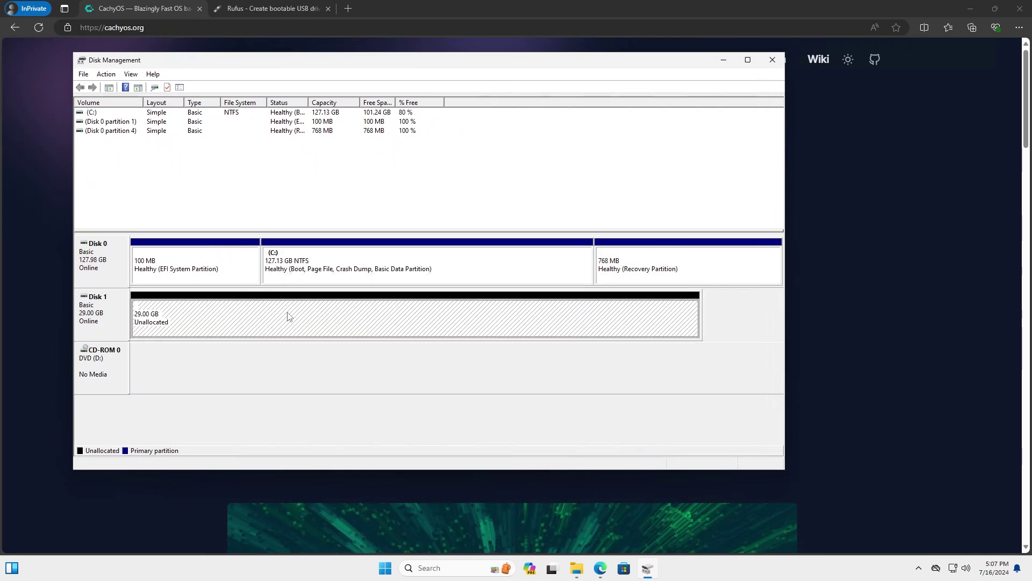
Return to the CachyOS website and review the Desktop Edition download options on its download page
click(845, 260)
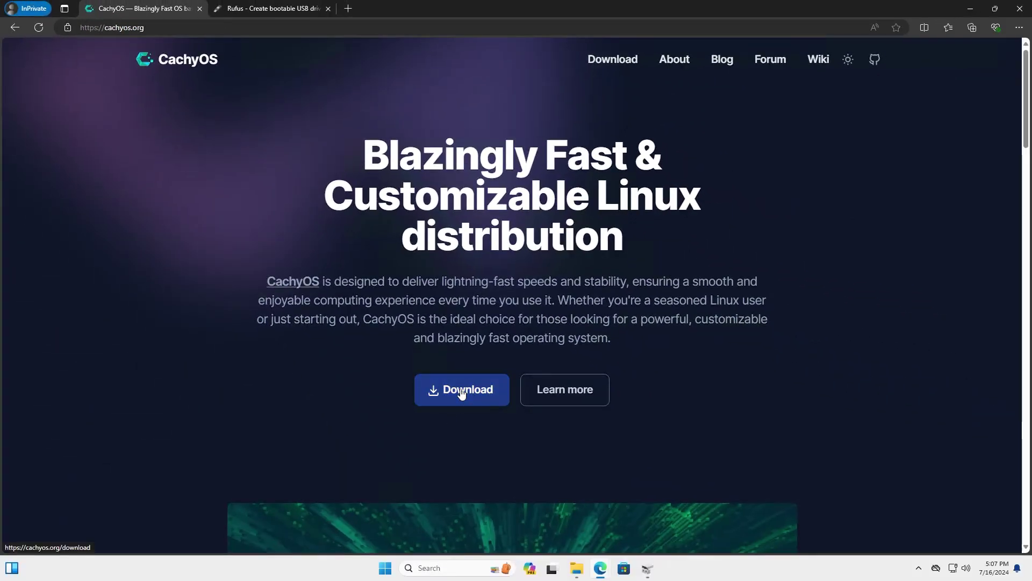
click(461, 391)
scroll(340, 343, down, 5)
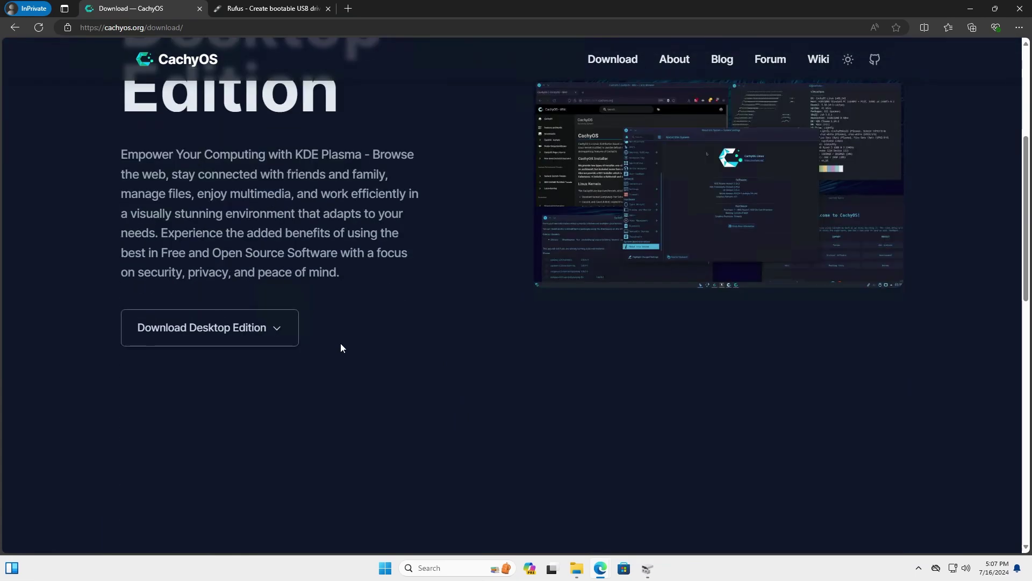
click(276, 337)
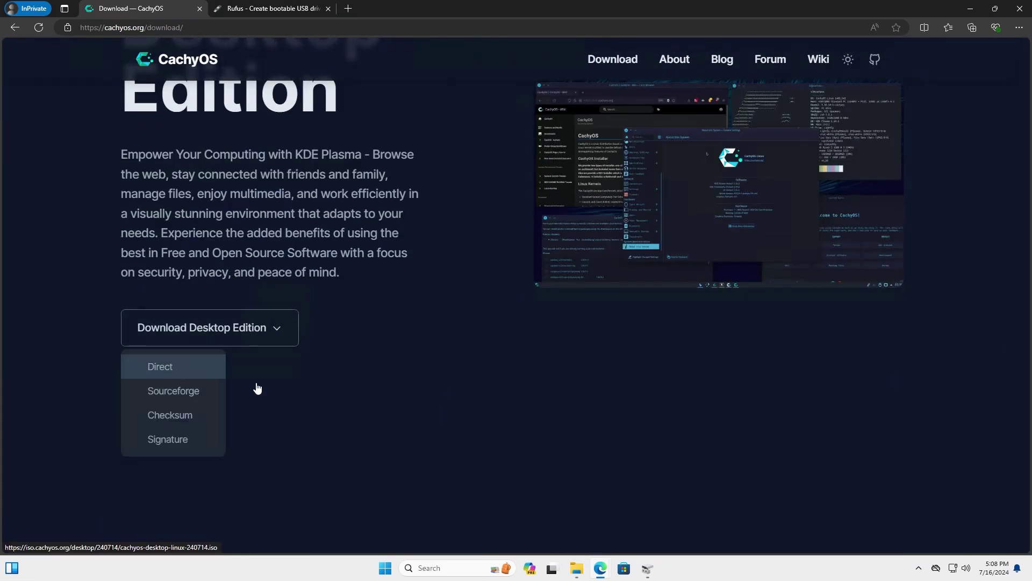
click(398, 402)
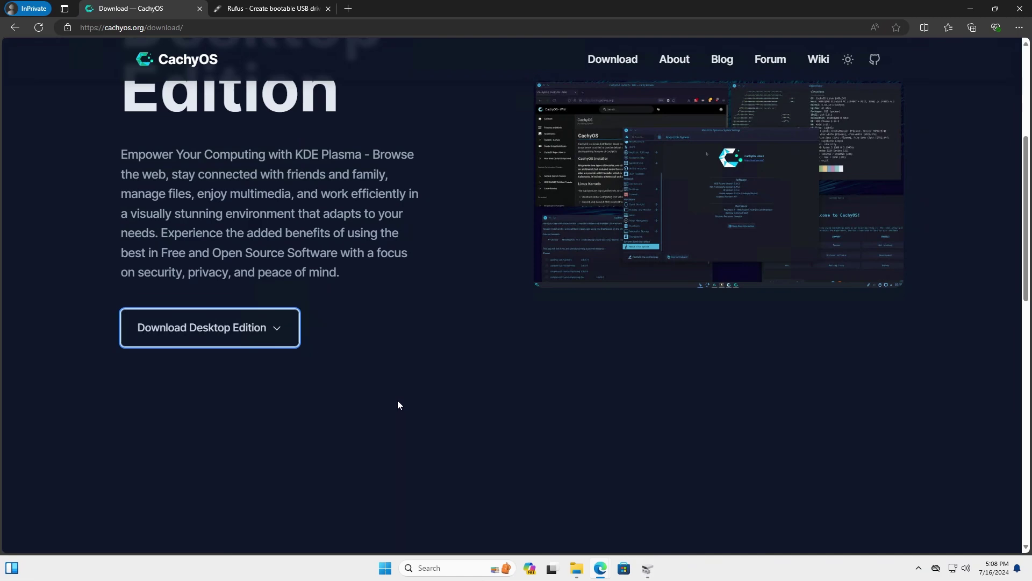
Switch to the Rufus site and scroll down to its Latest releases table
click(285, 11)
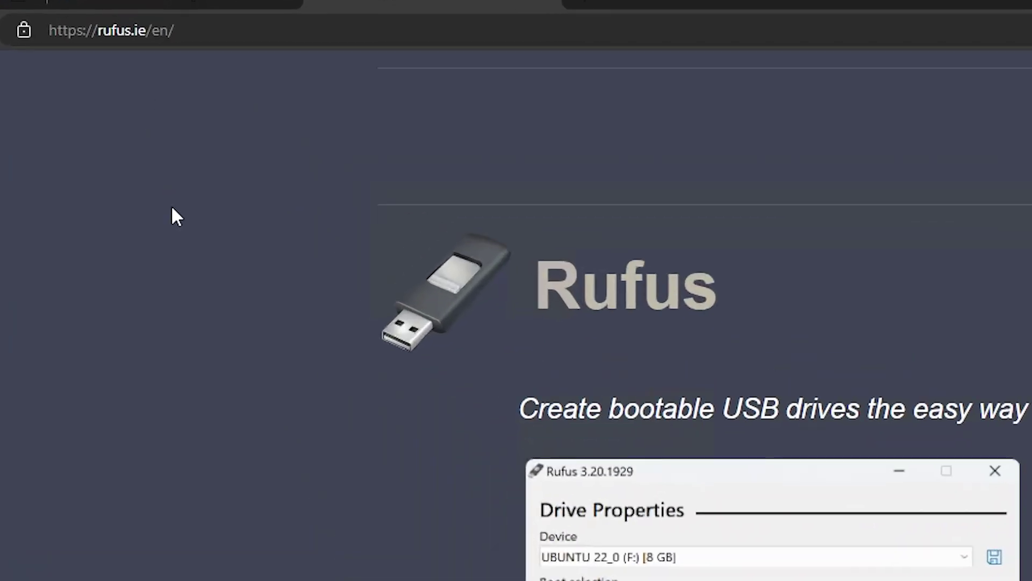
scroll(205, 259, down, 9)
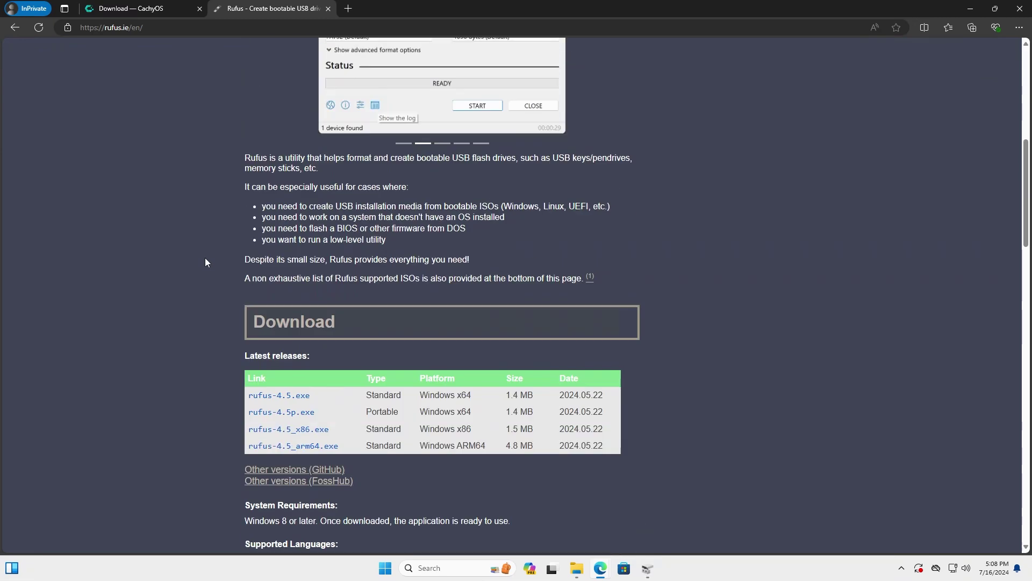
scroll(205, 262, down, 1)
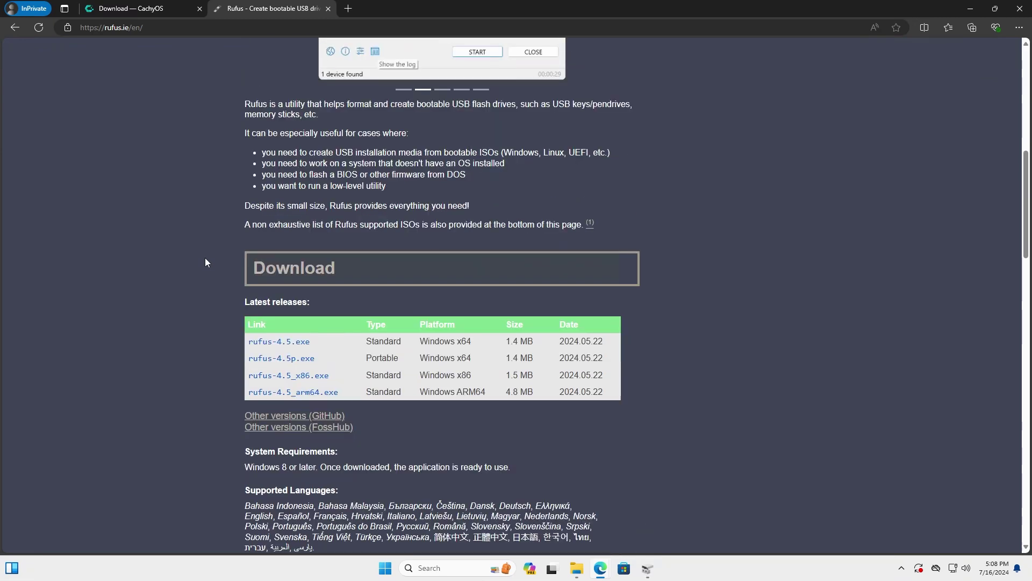
Download portable Rufus 4.5 and launch it from Downloads, allowing online update checks
click(295, 364)
click(576, 568)
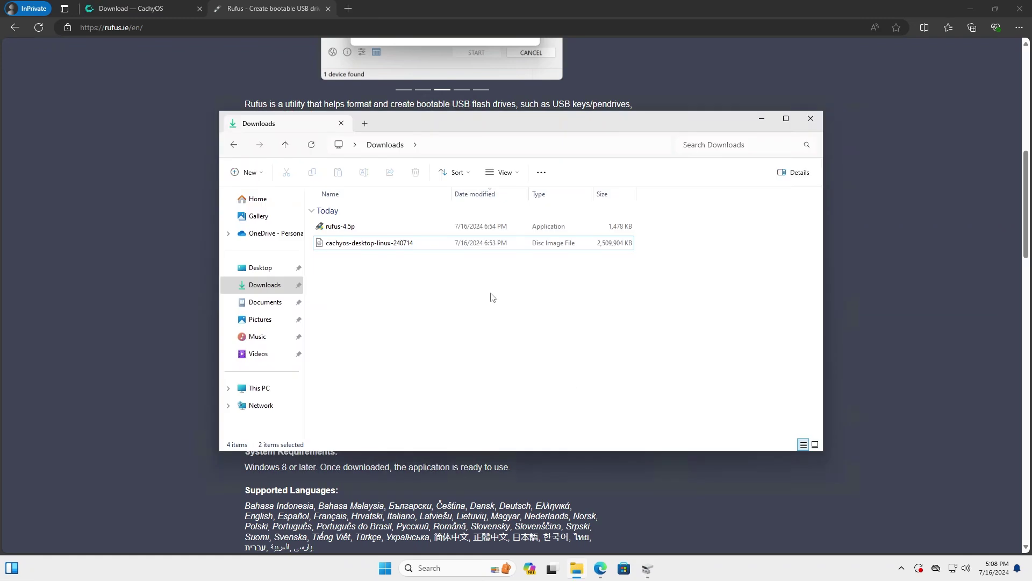
double_click(345, 231)
click(468, 379)
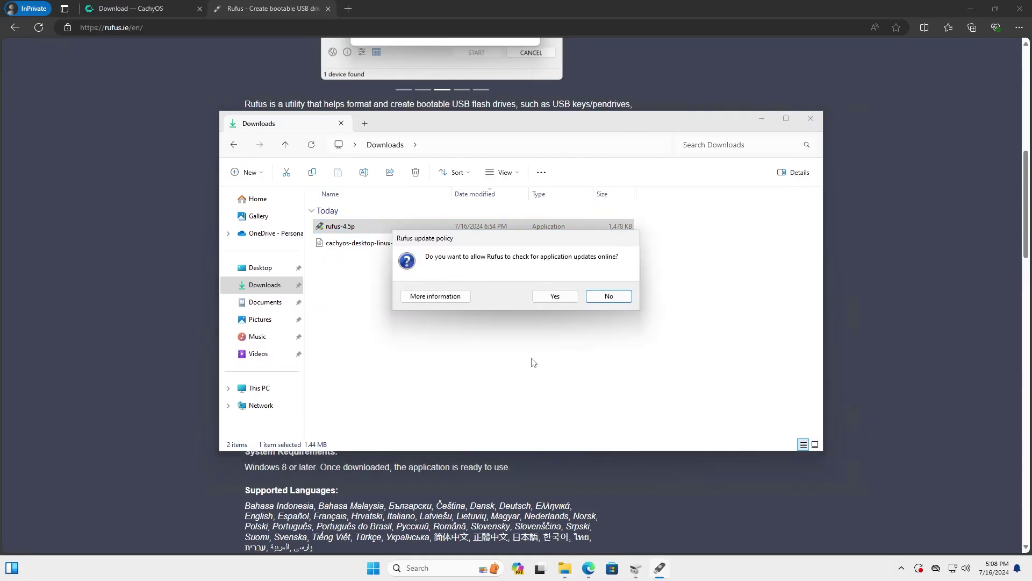
click(547, 299)
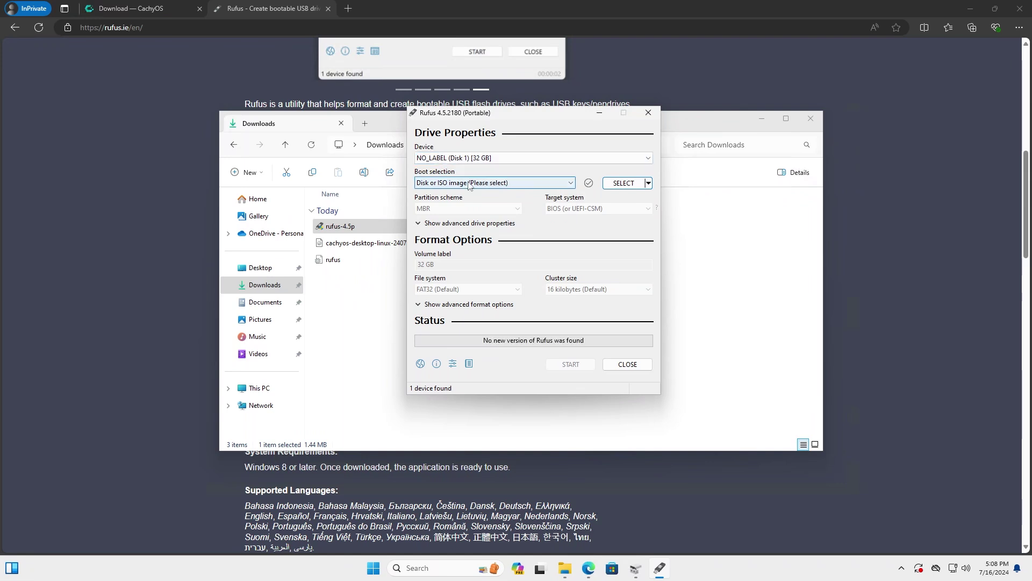
Load cachyos-desktop-linux-240714.iso in Rufus and set the partition scheme to GPT
click(622, 182)
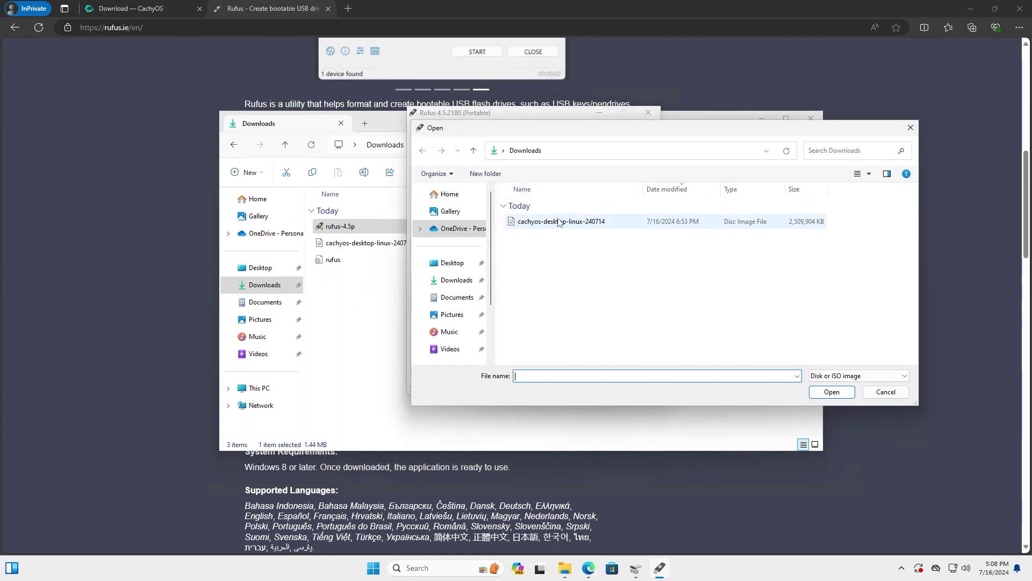
double_click(531, 229)
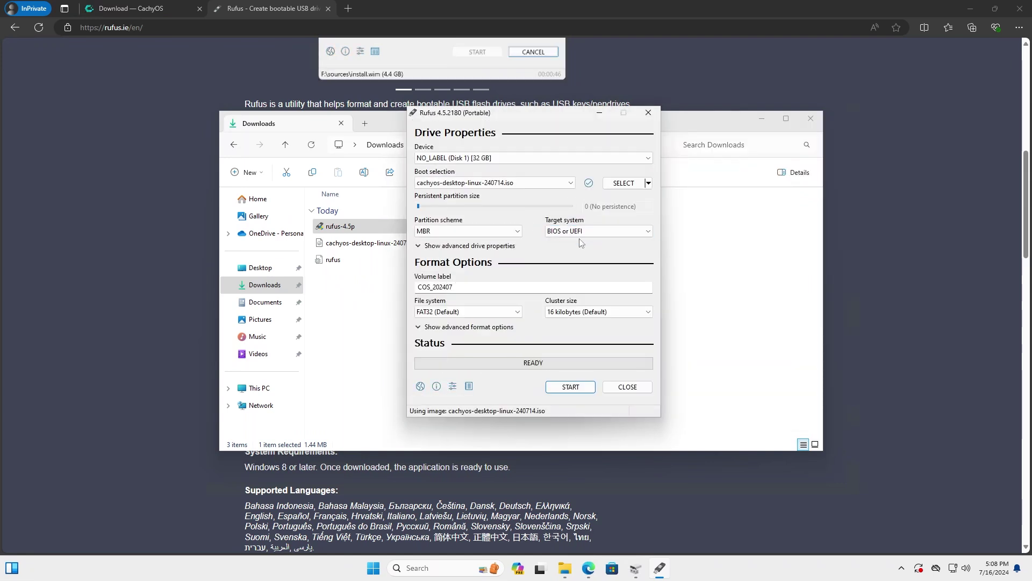
click(504, 231)
click(478, 244)
Write the CachyOS ISO in ISO Image mode, accepting the data-erase warning, until Rufus shows READY
click(570, 388)
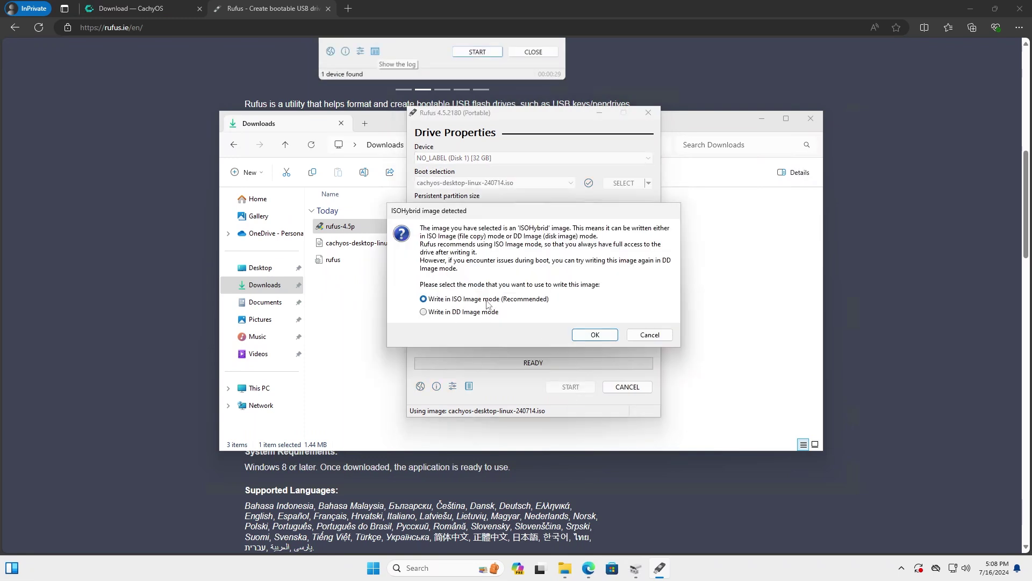
click(594, 337)
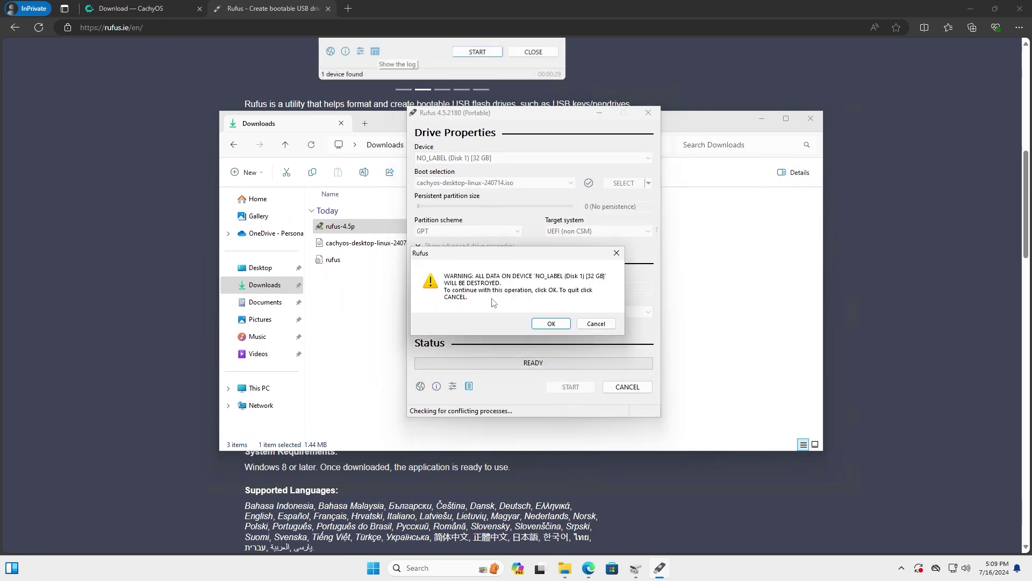
click(542, 325)
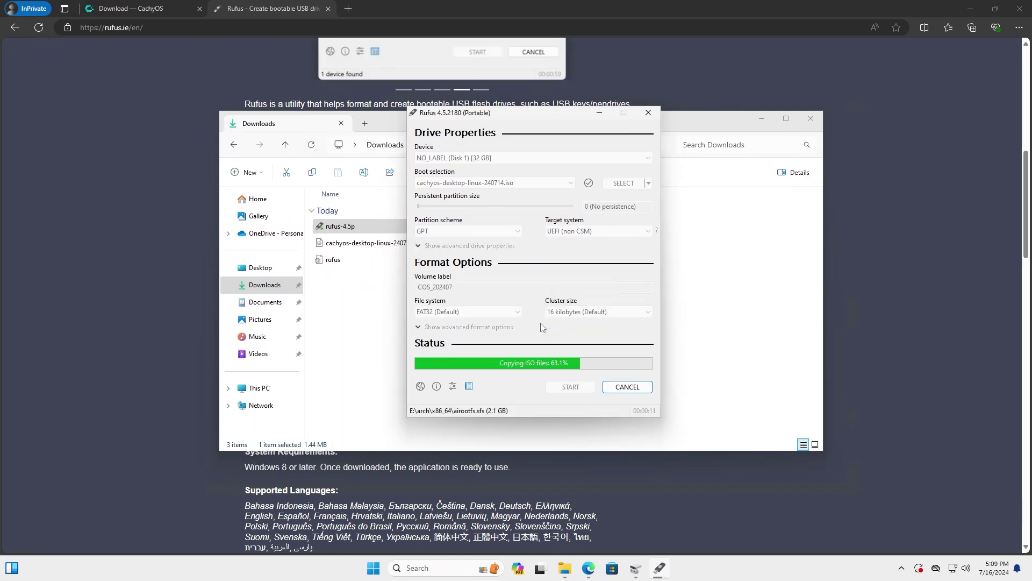
click(799, 468)
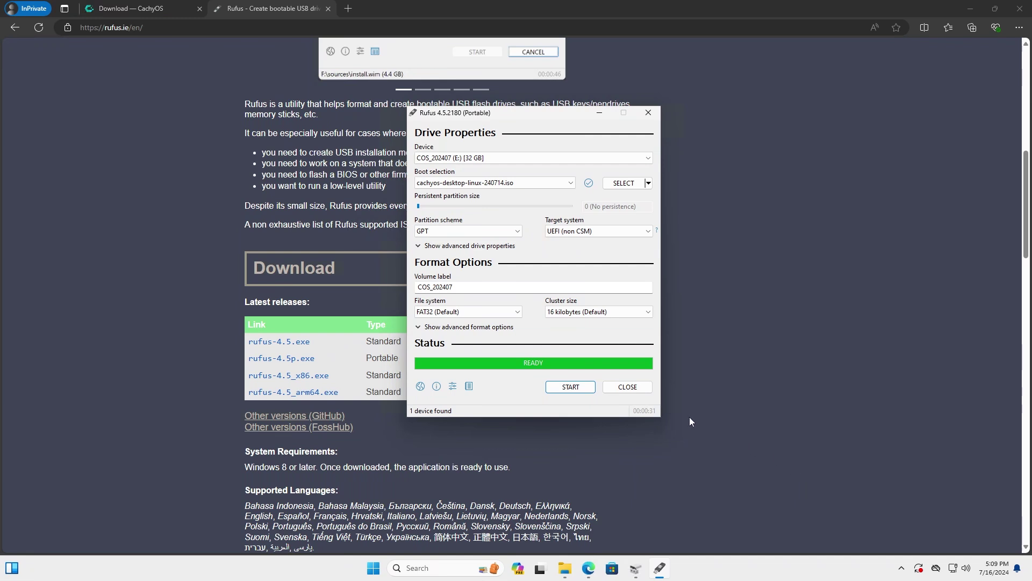
Close Rufus and inspect the new COS_202407 (E:) FAT32 partition and C: in Disk Management
click(628, 387)
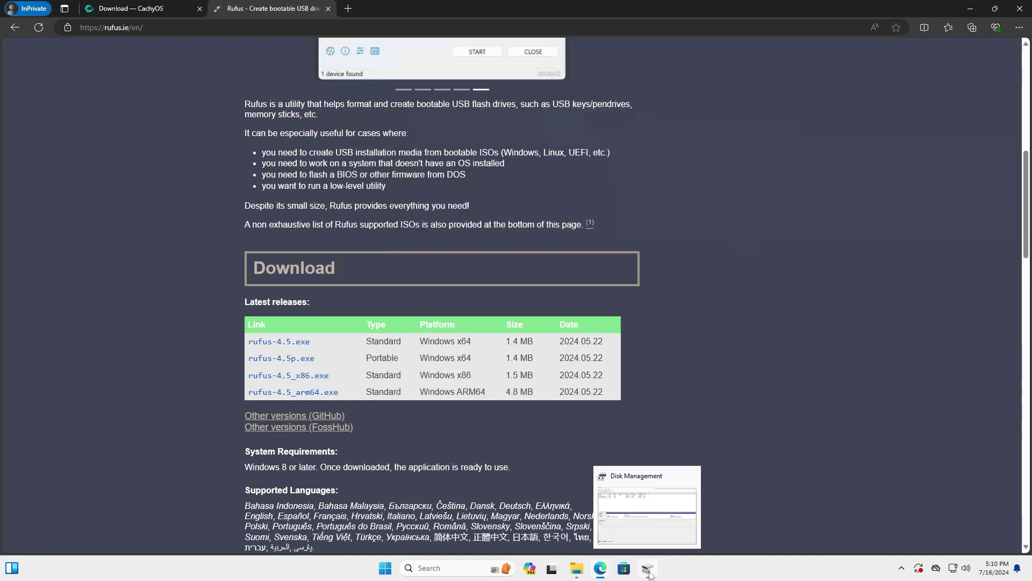
click(648, 568)
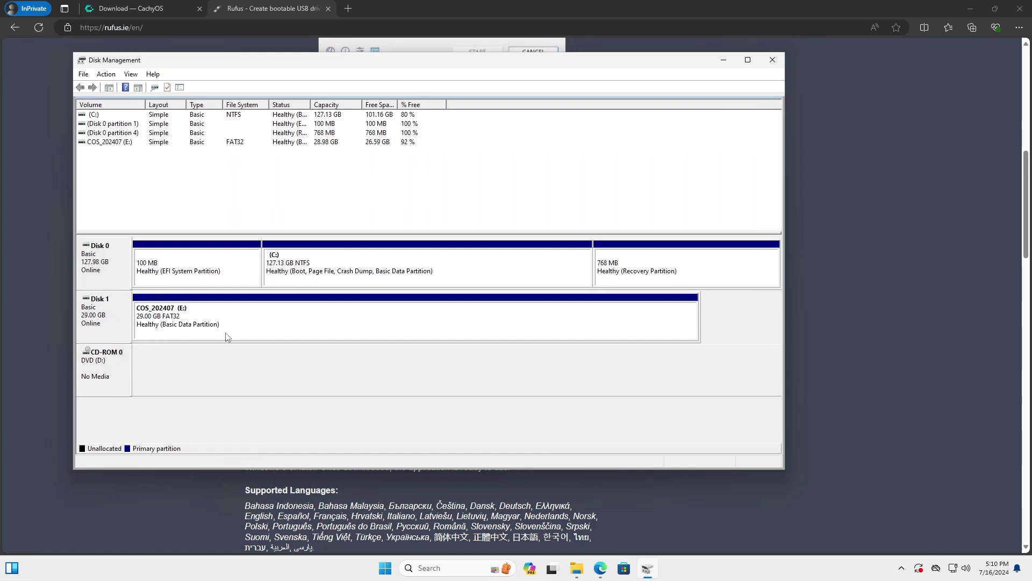
click(166, 333)
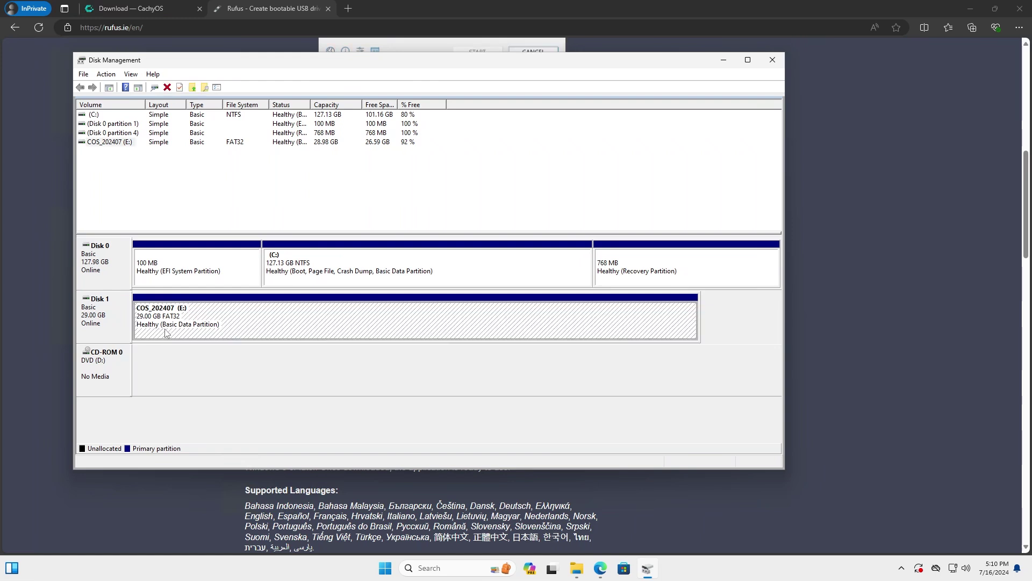
click(358, 267)
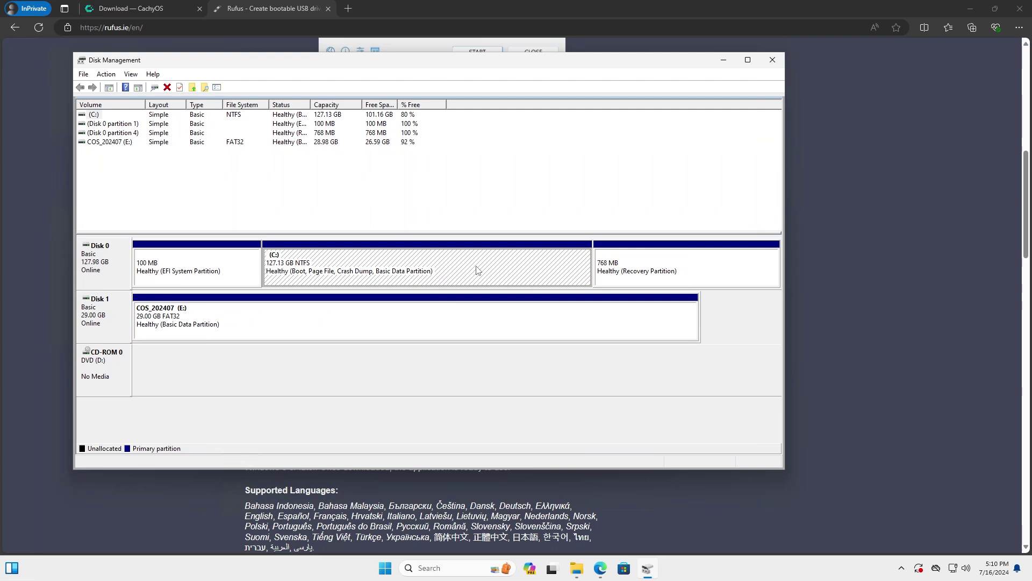
Close Disk Management and restart Windows from the Start menu's power options
click(773, 60)
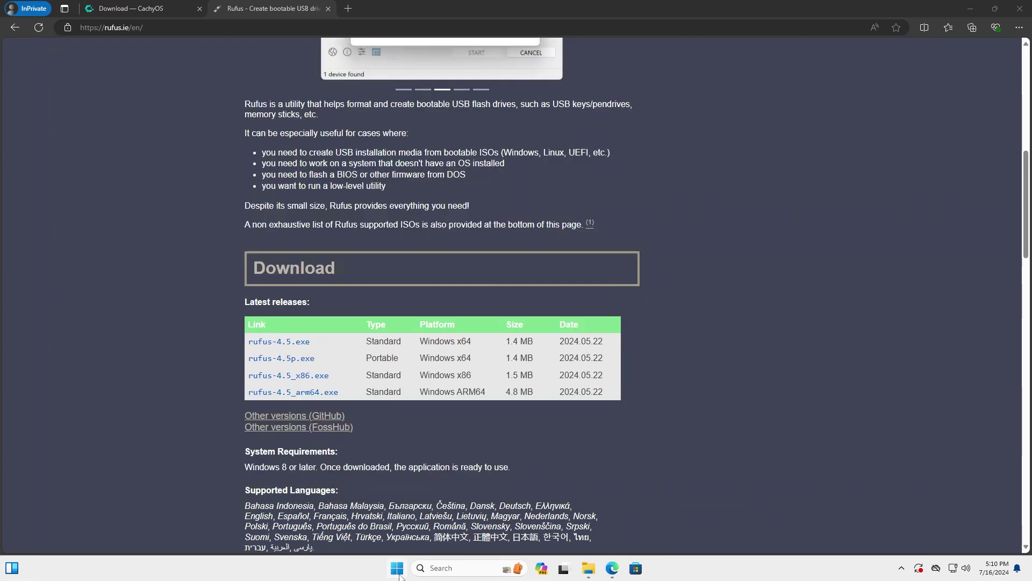
click(385, 568)
click(649, 531)
click(624, 508)
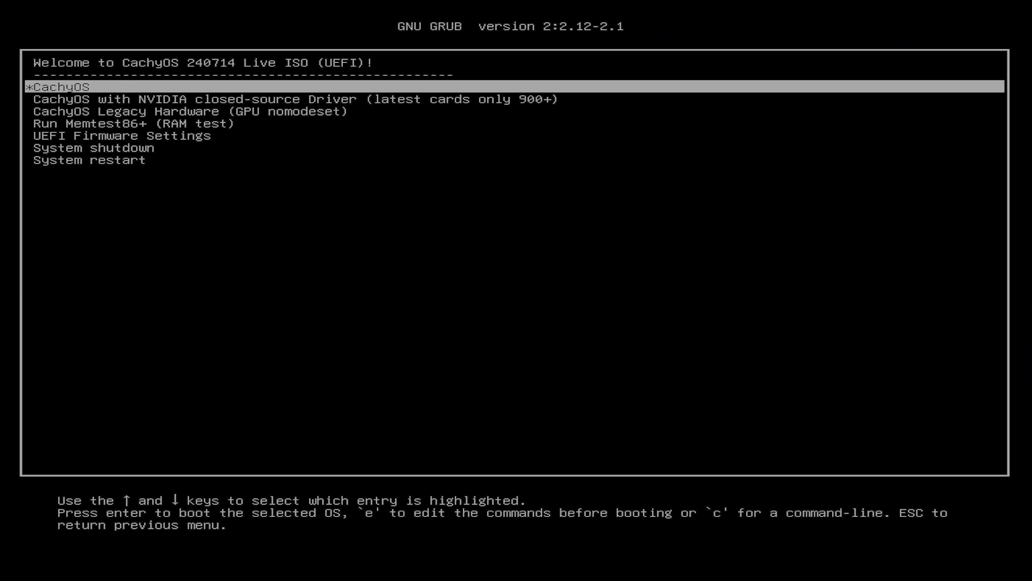
Boot the plain CachyOS entry from the GRUB menu, skipping the NVIDIA and Legacy Hardware entries
key(Down)
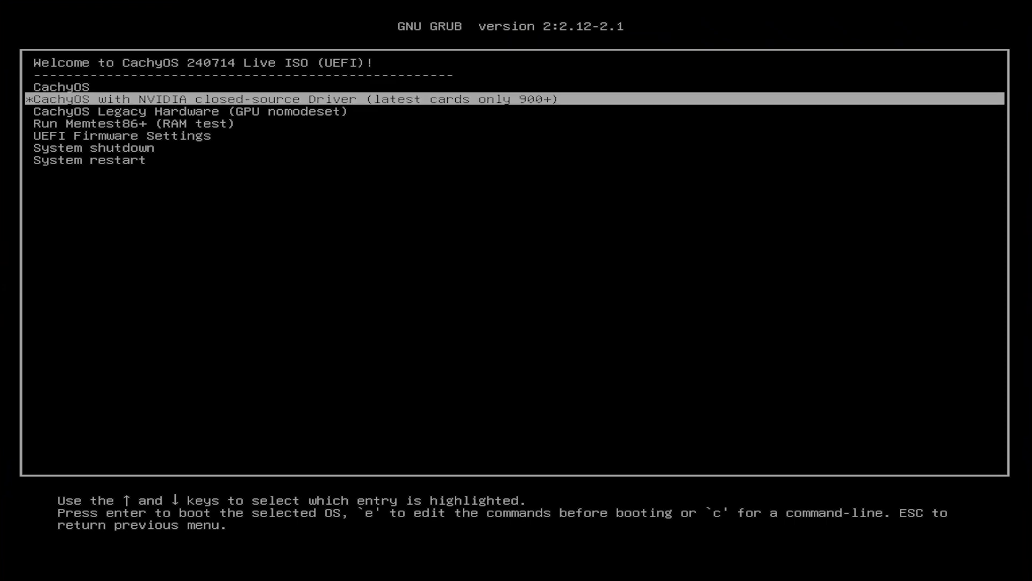
key(Down)
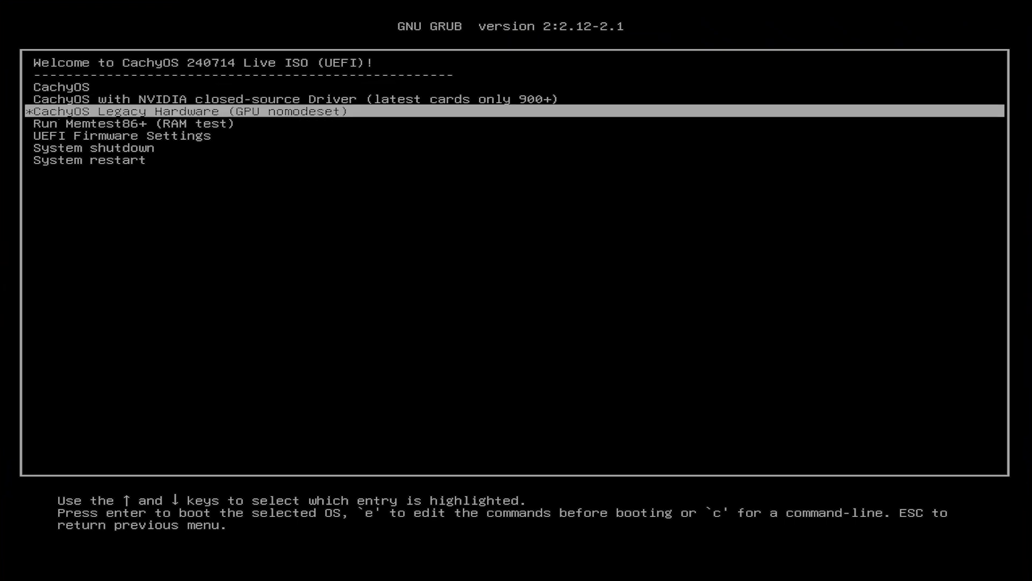
key(Up)
key(Up)
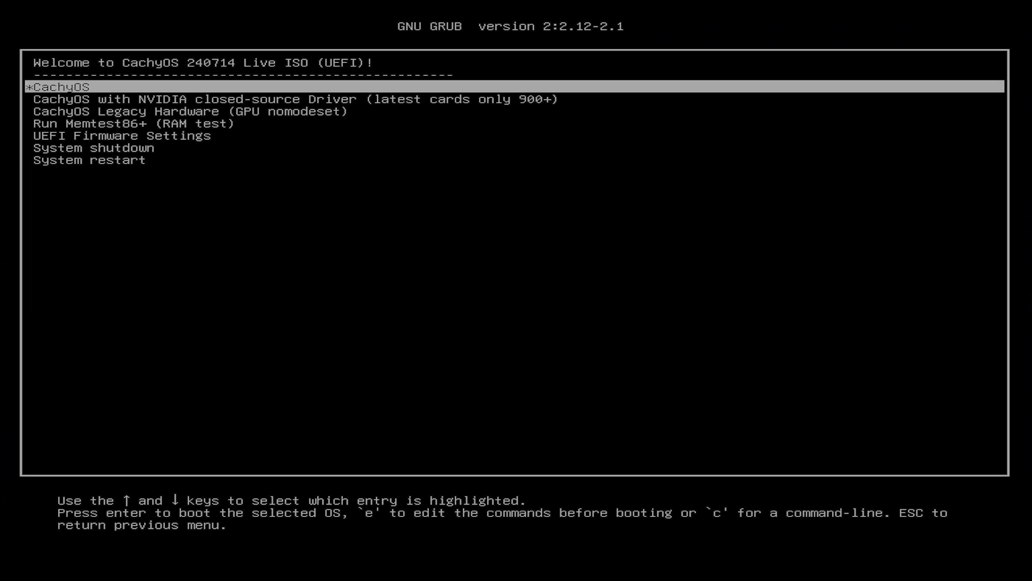
key(Return)
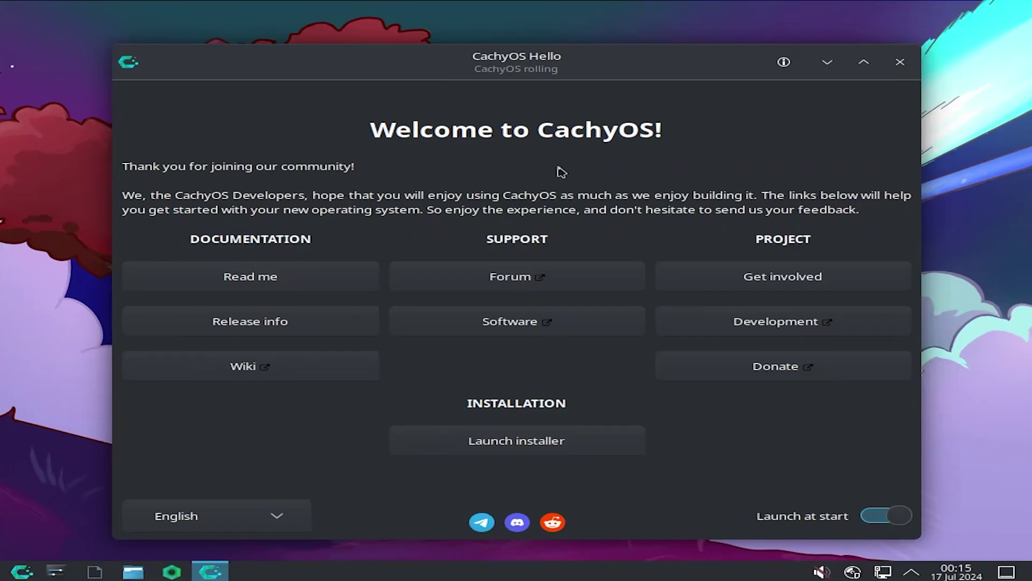
Launch the installer with Grub, accepting American English, America/New York and English (US) keyboard
click(525, 450)
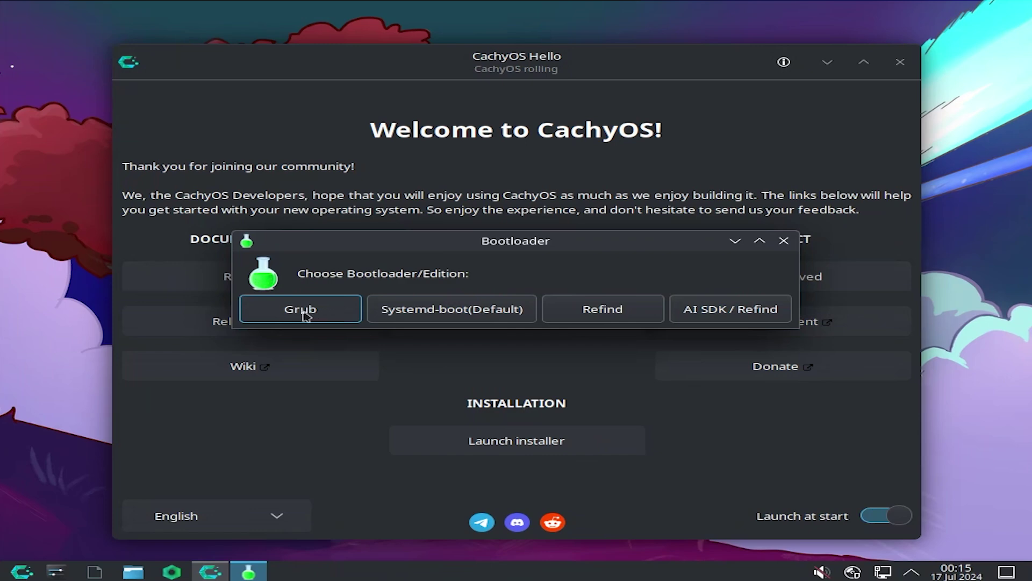
click(302, 309)
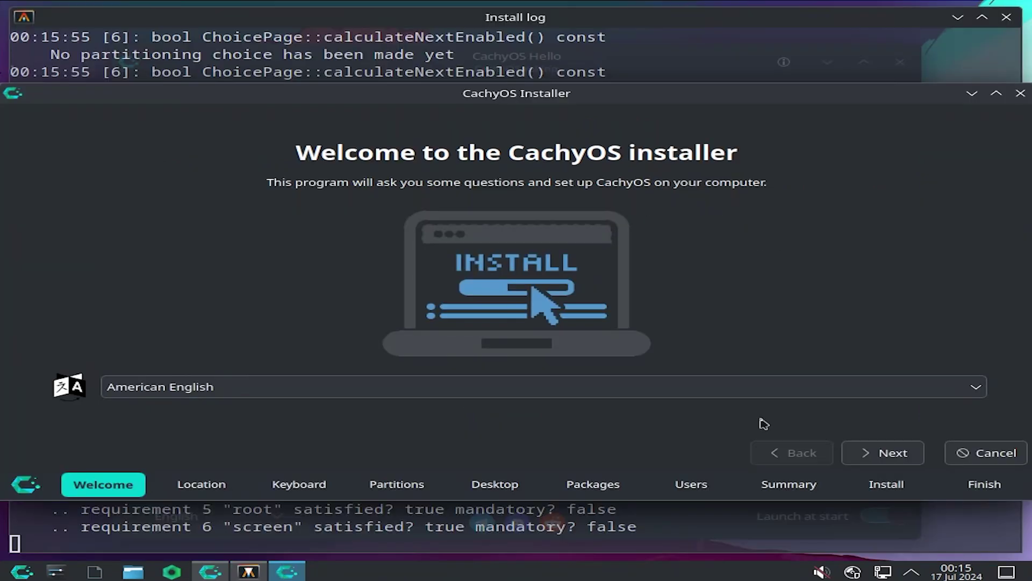
click(873, 464)
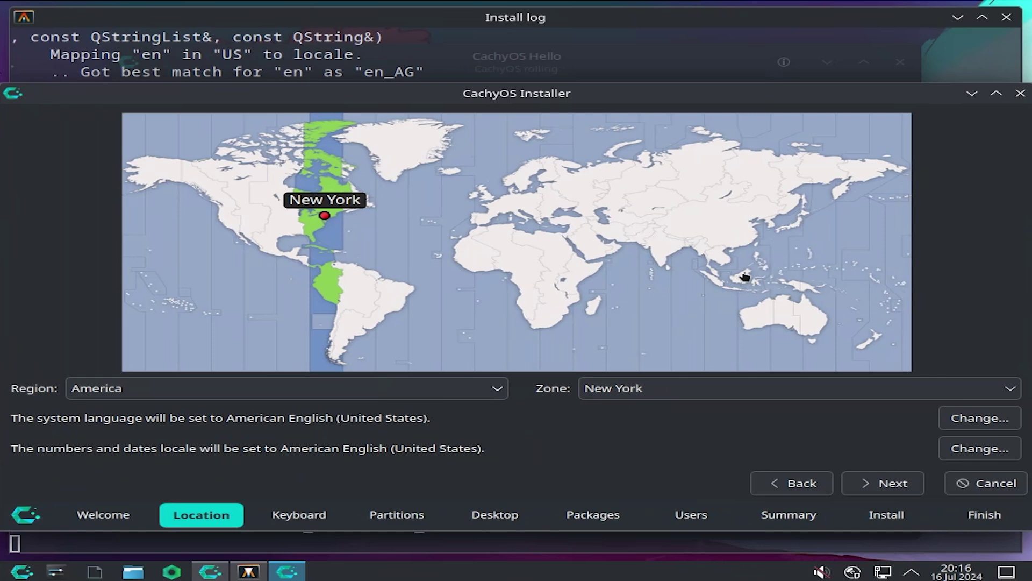
click(893, 490)
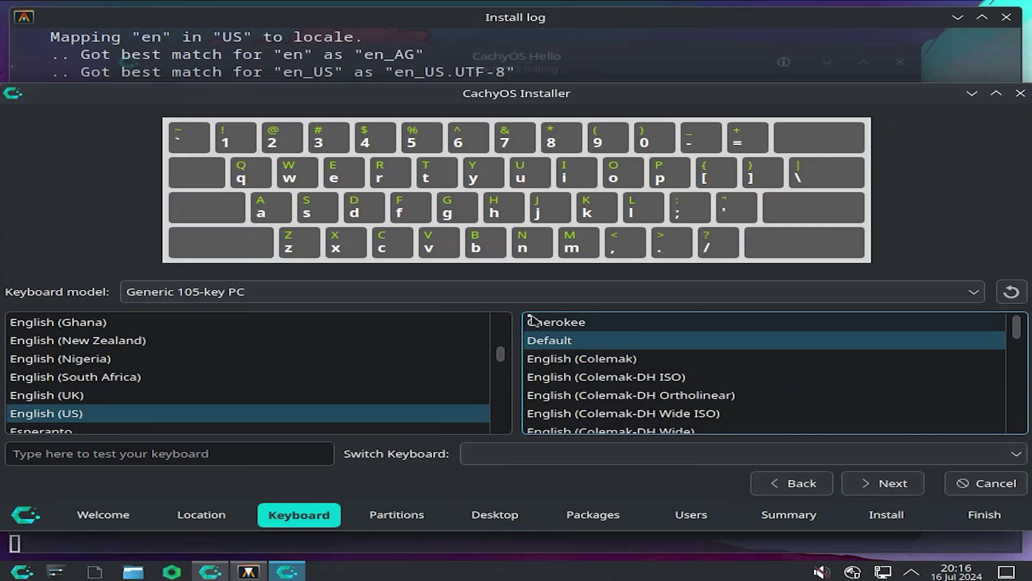
click(893, 489)
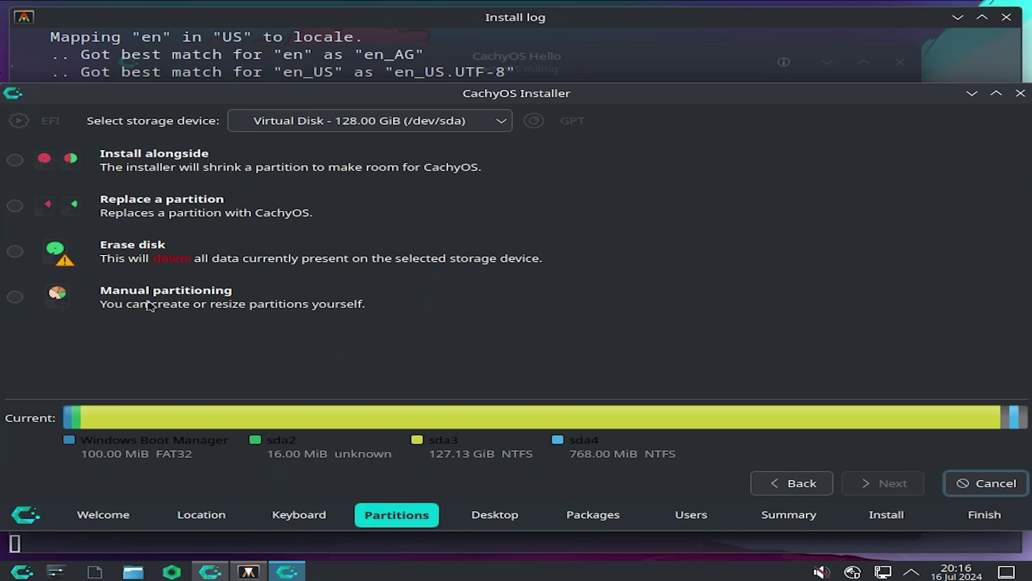
Choose Manual partitioning and select the 127.13 GiB NTFS /dev/sda3 partition
click(126, 300)
click(880, 484)
click(225, 277)
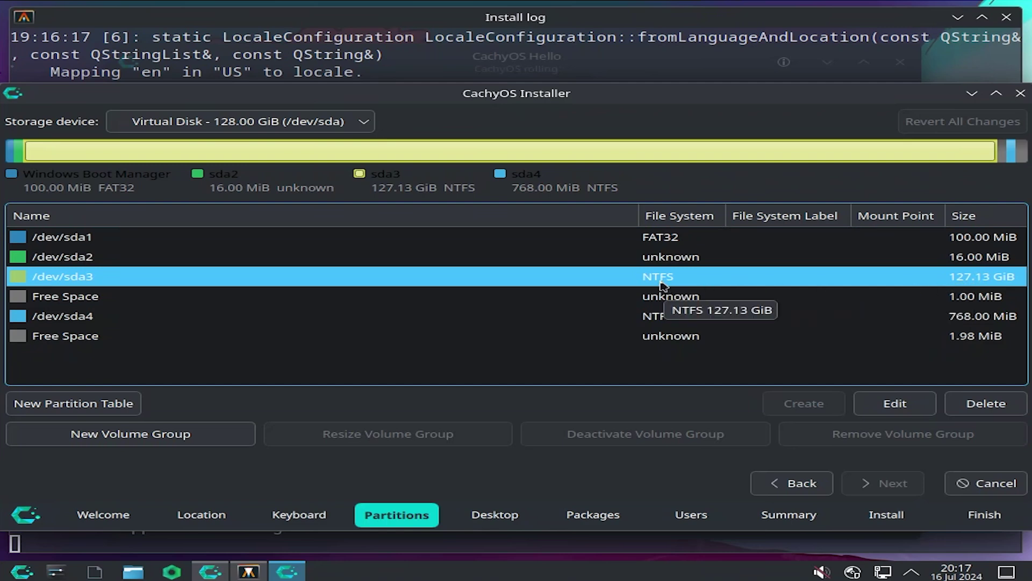
Resize /dev/sda3 to 90000 MiB and select the resulting 39.24 GiB free space
click(892, 404)
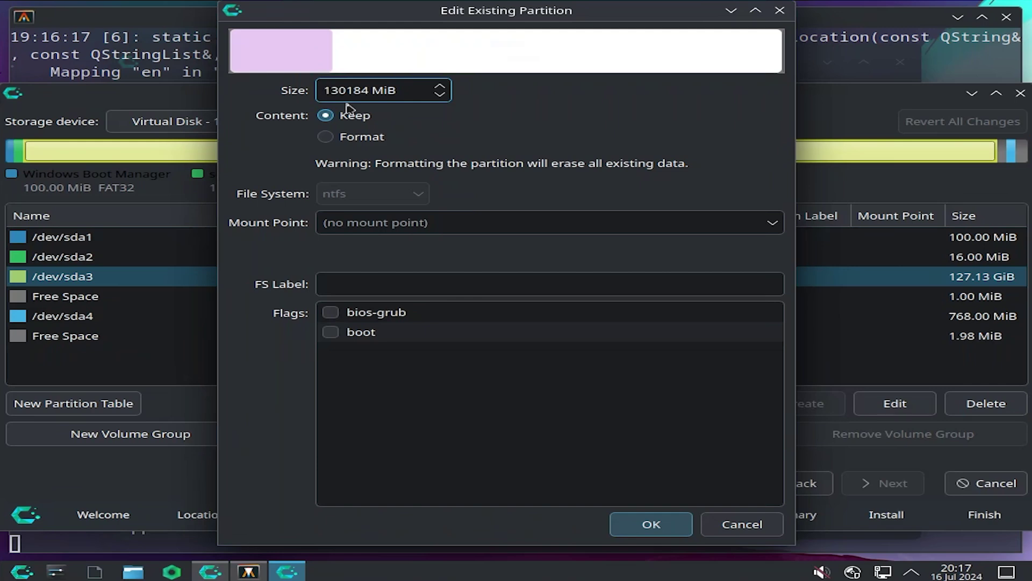
key(shift+Right)
key(shift+Right)
key(shift+Right)
key(shift+Right)
key(shift+Right)
key(shift+Right)
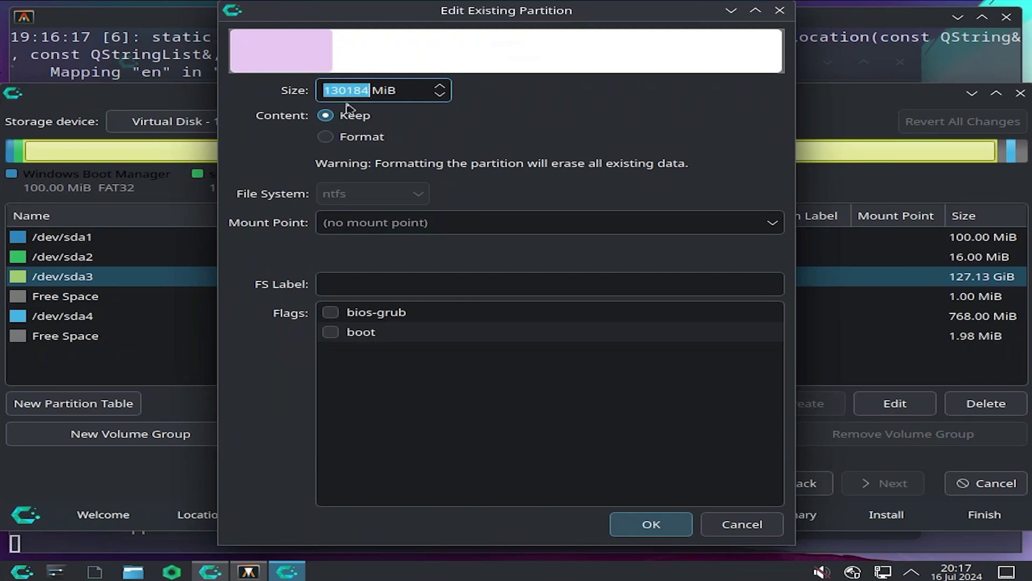
text(90000)
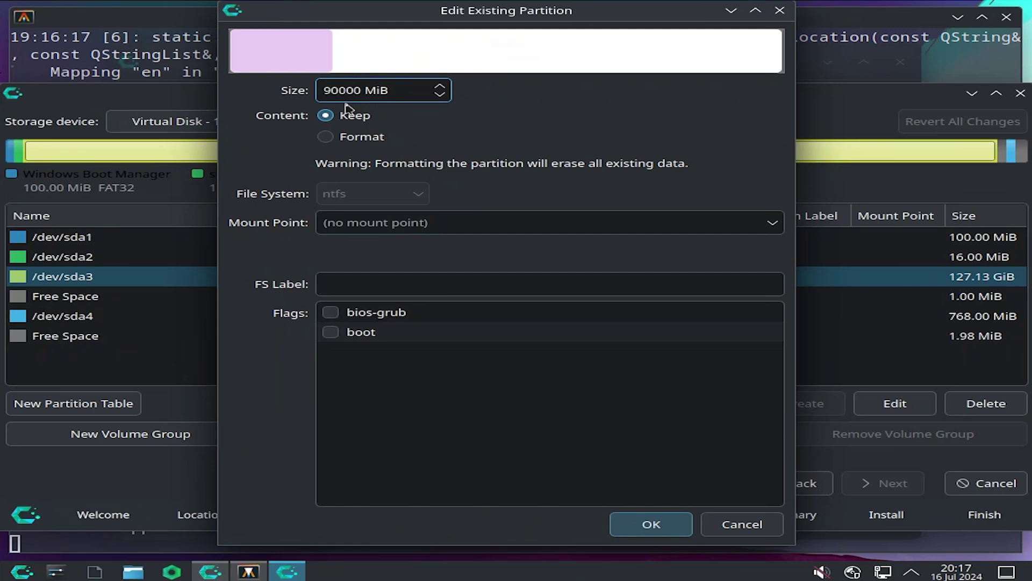
click(655, 531)
click(976, 301)
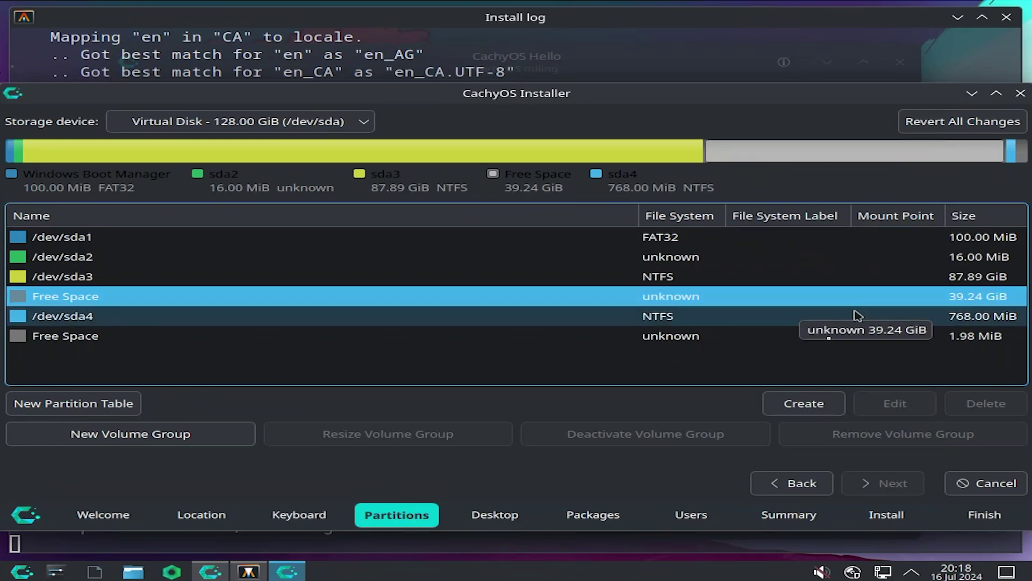
Create a 512 MiB fat32 partition at /boot/efi with boot flag, then select the remaining 38.74 GiB
click(800, 405)
key(ctrl+a)
text(512)
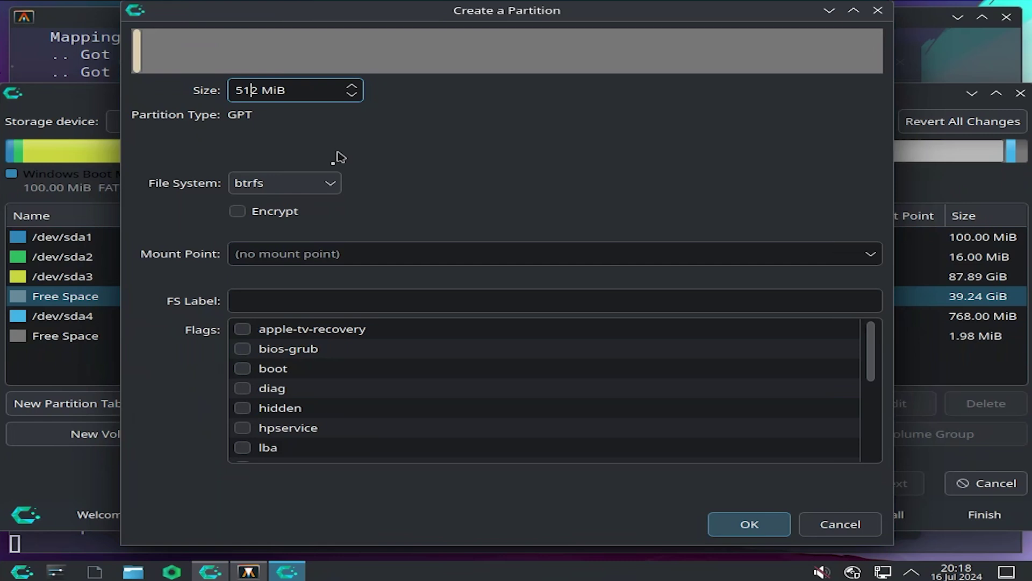
click(332, 185)
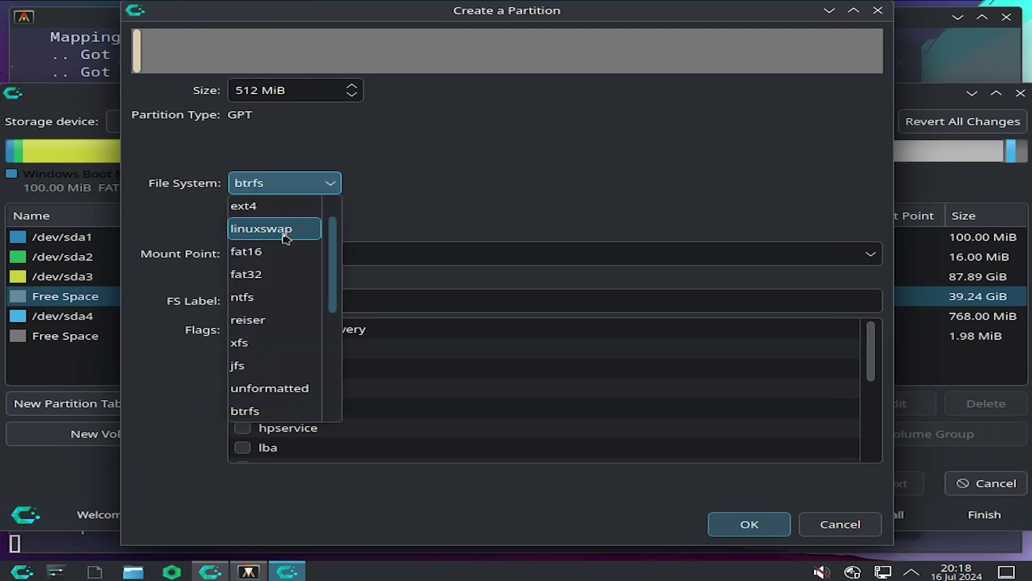
click(273, 278)
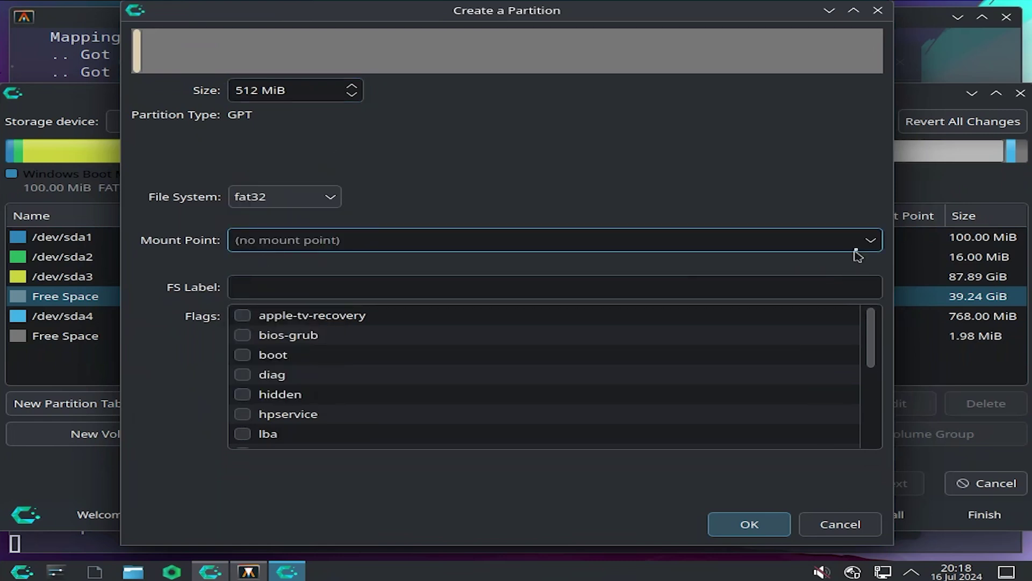
click(871, 240)
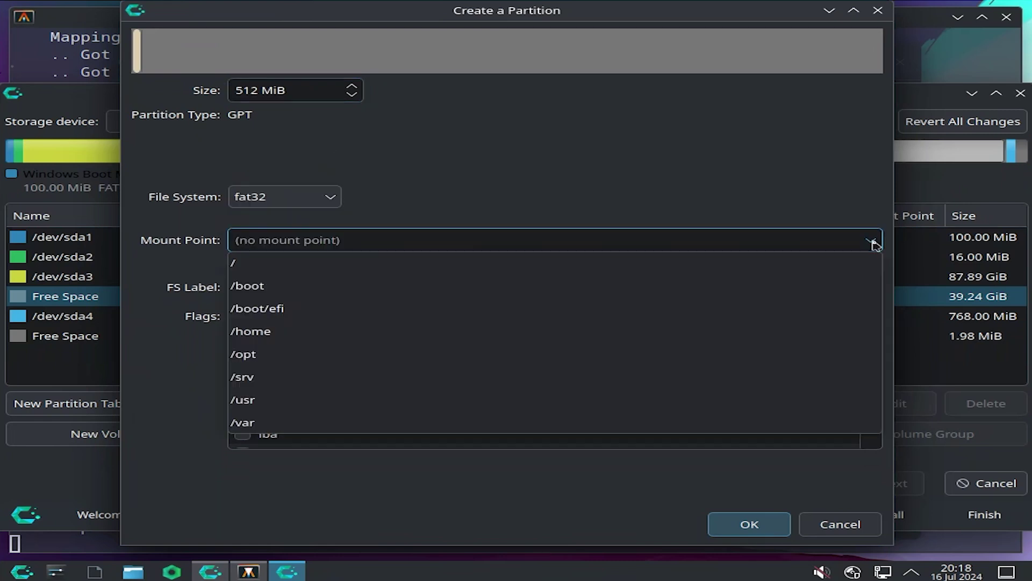
click(295, 309)
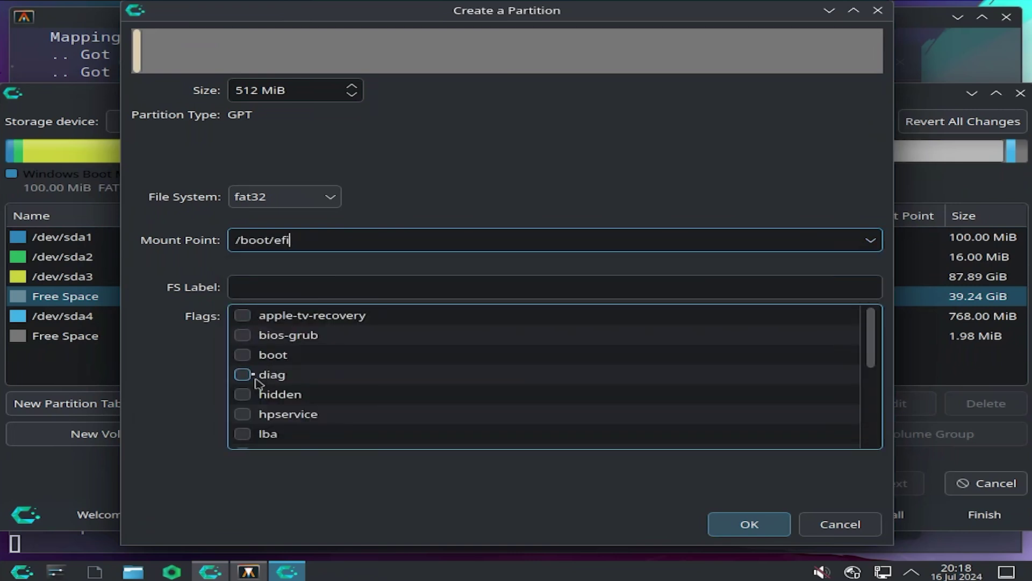
click(243, 355)
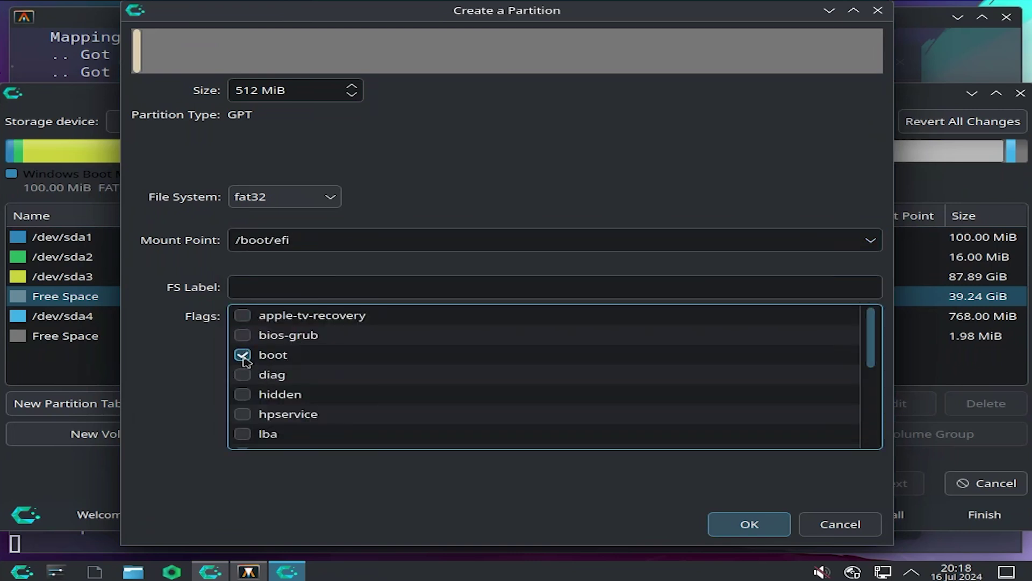
click(754, 528)
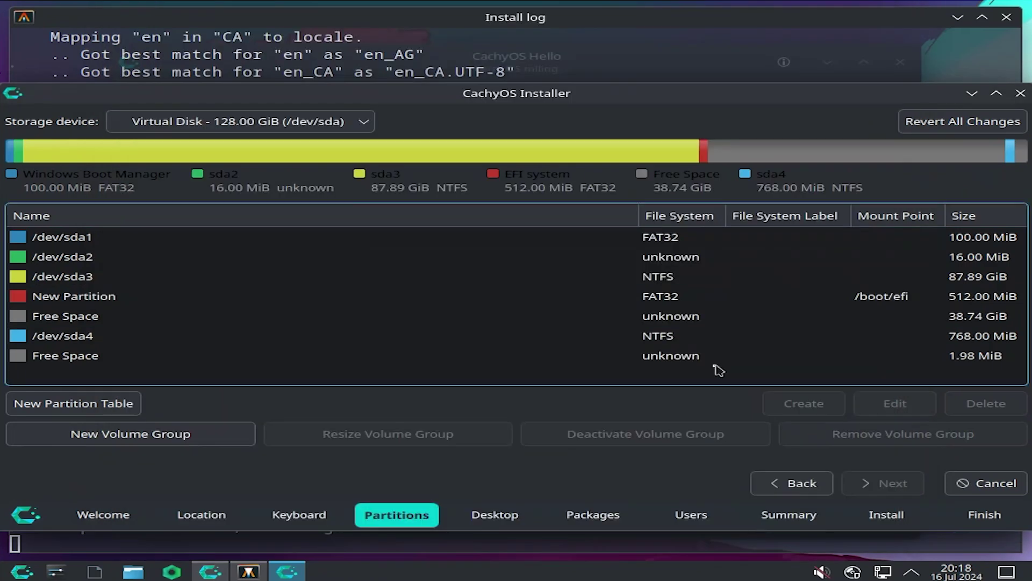
click(949, 299)
click(944, 322)
Create a 20000 MiB ext4 partition mounted at /home in the 38.74 GiB free space
click(824, 407)
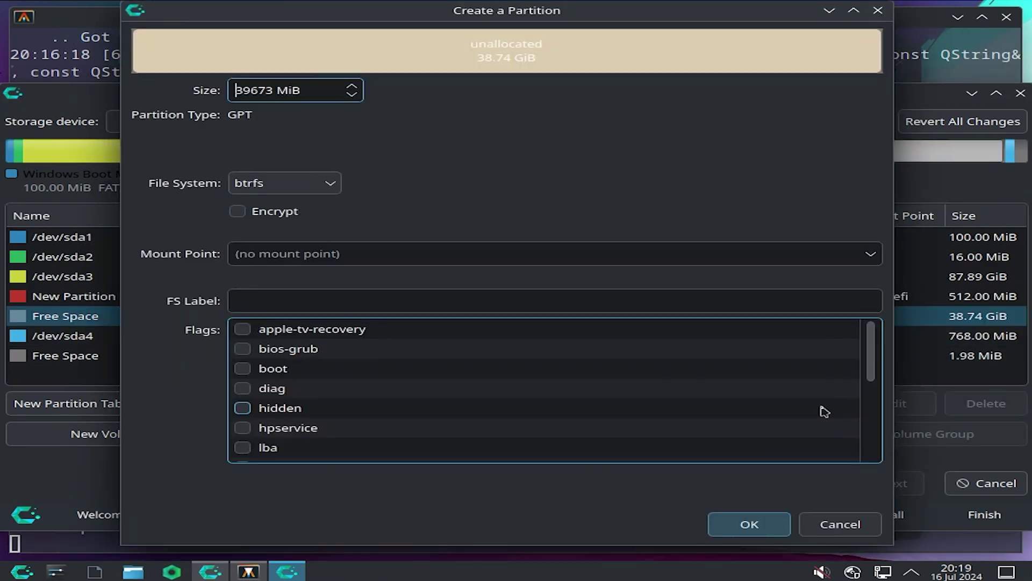
drag(273, 90, 219, 91)
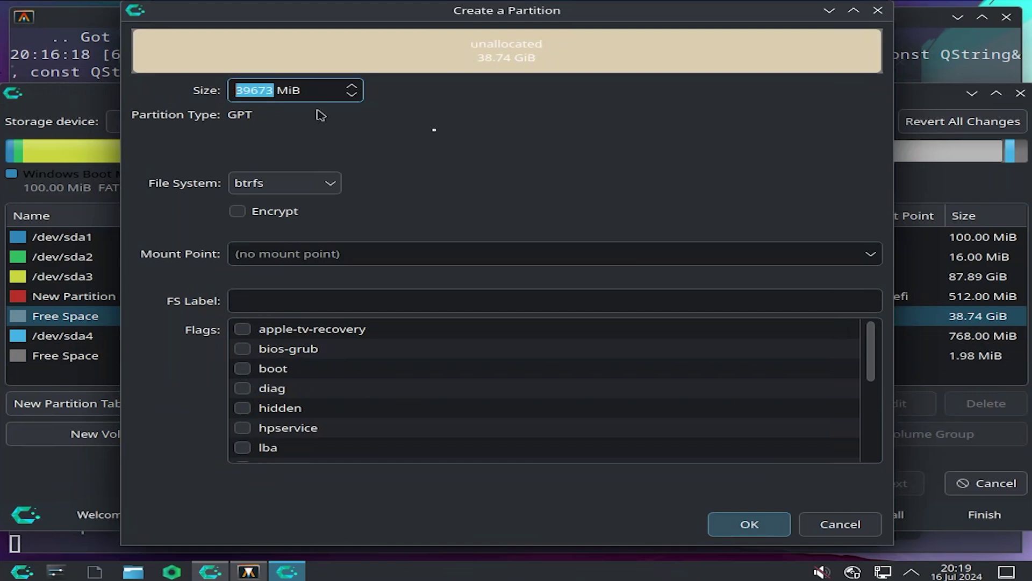
text(20000)
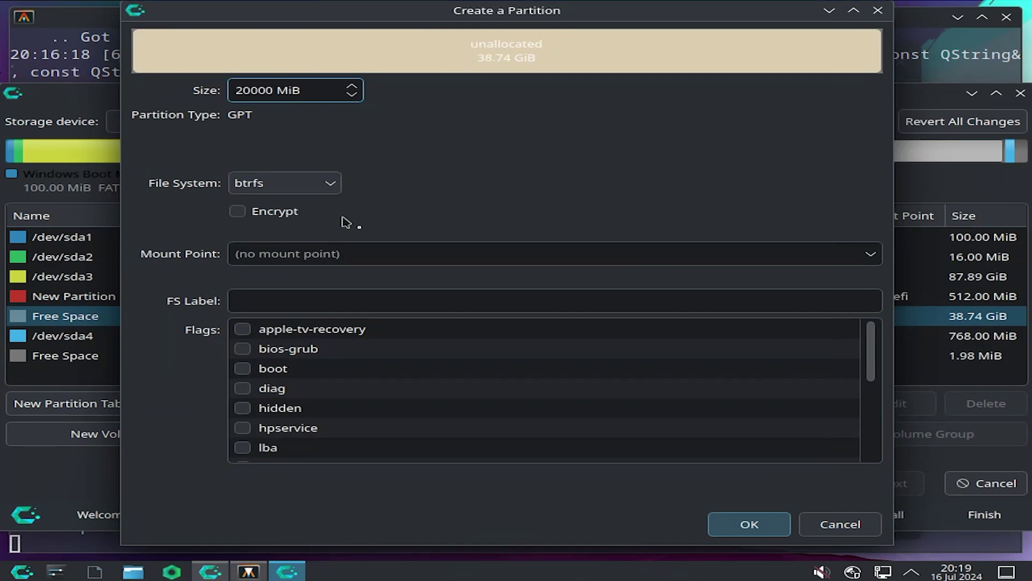
click(872, 258)
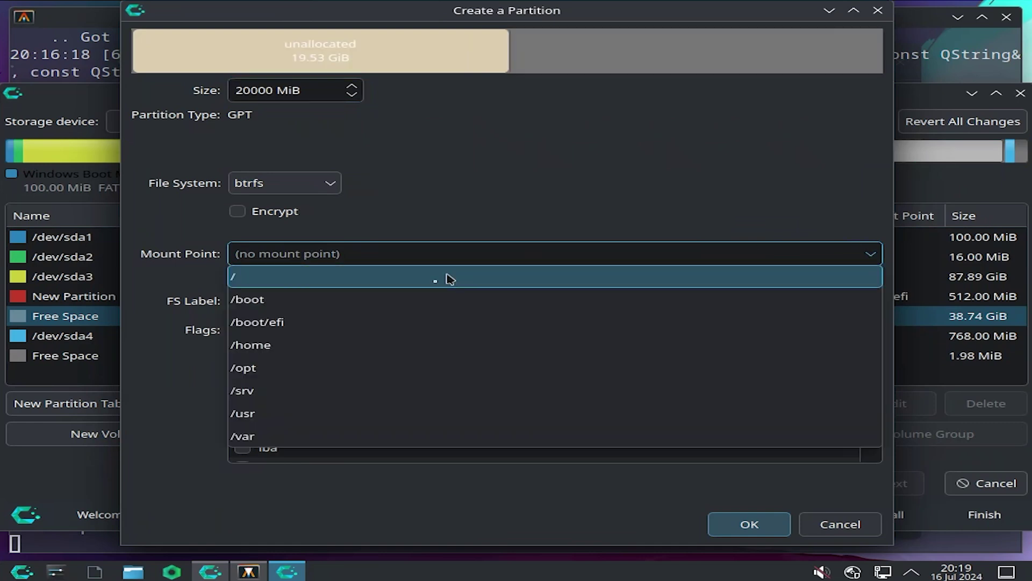
click(350, 348)
click(329, 182)
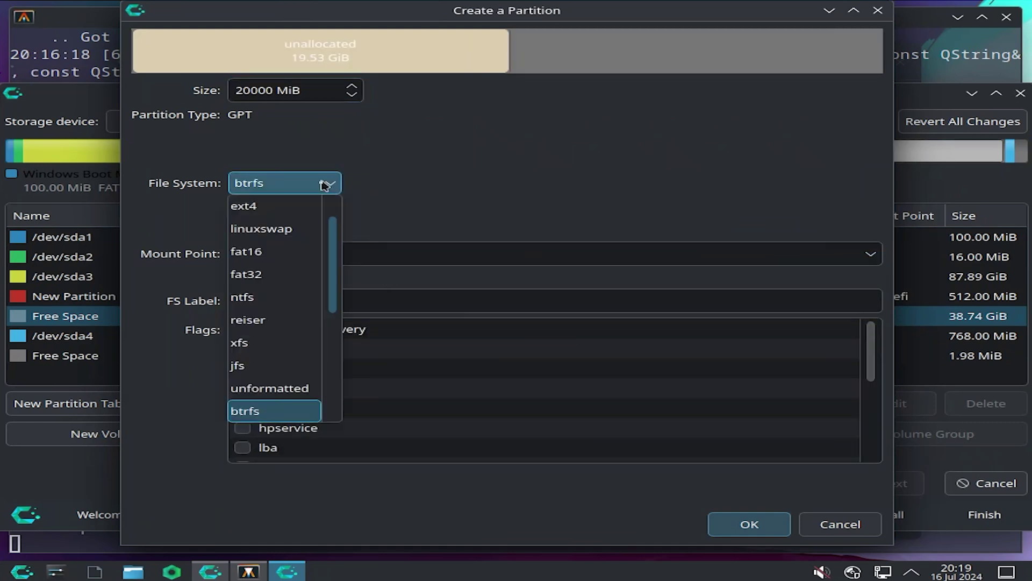
click(269, 206)
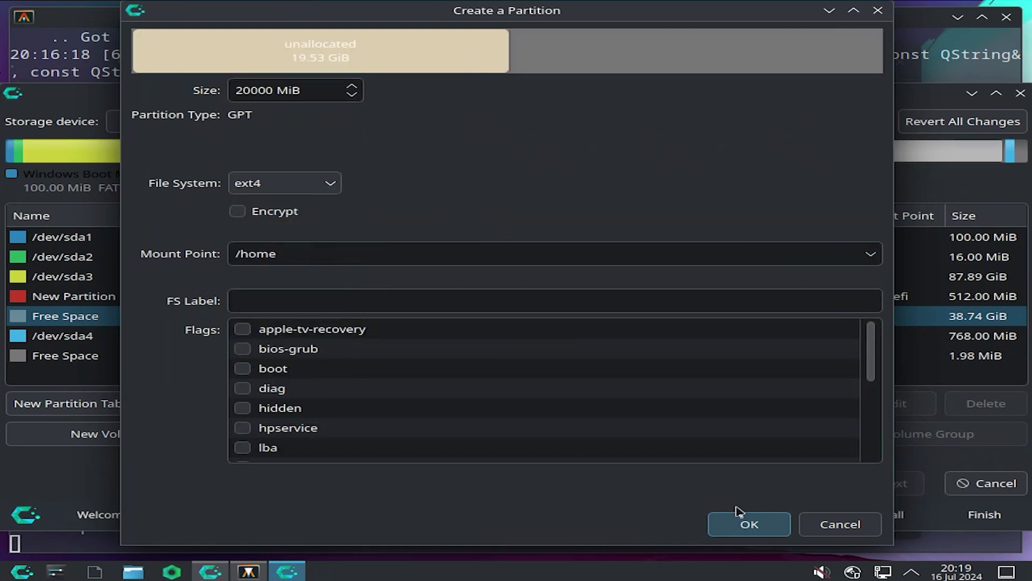
click(747, 524)
Create an ext4 root (/) partition from the remaining 19.21 GiB free space
click(874, 337)
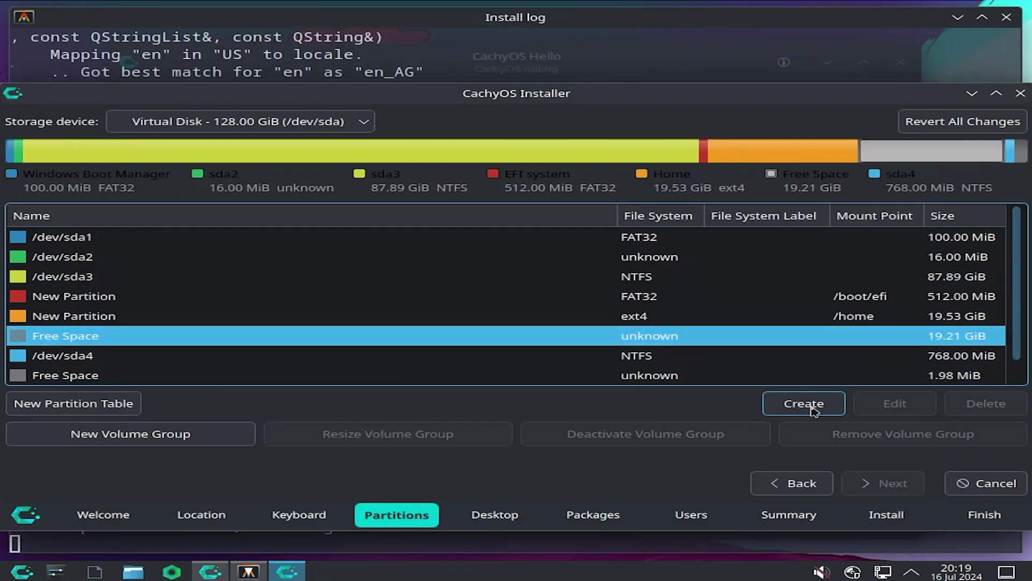
click(804, 404)
click(597, 253)
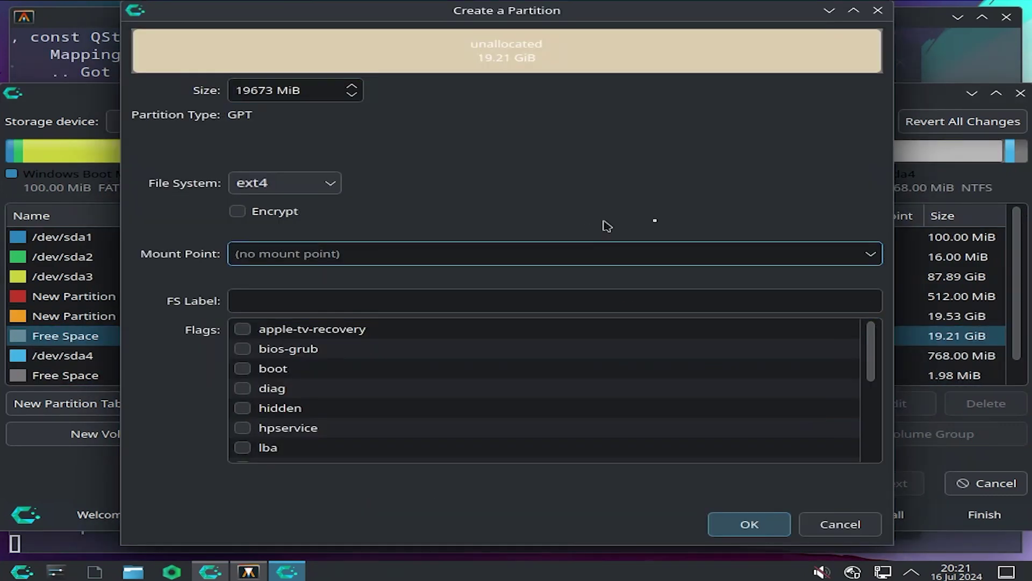
click(867, 253)
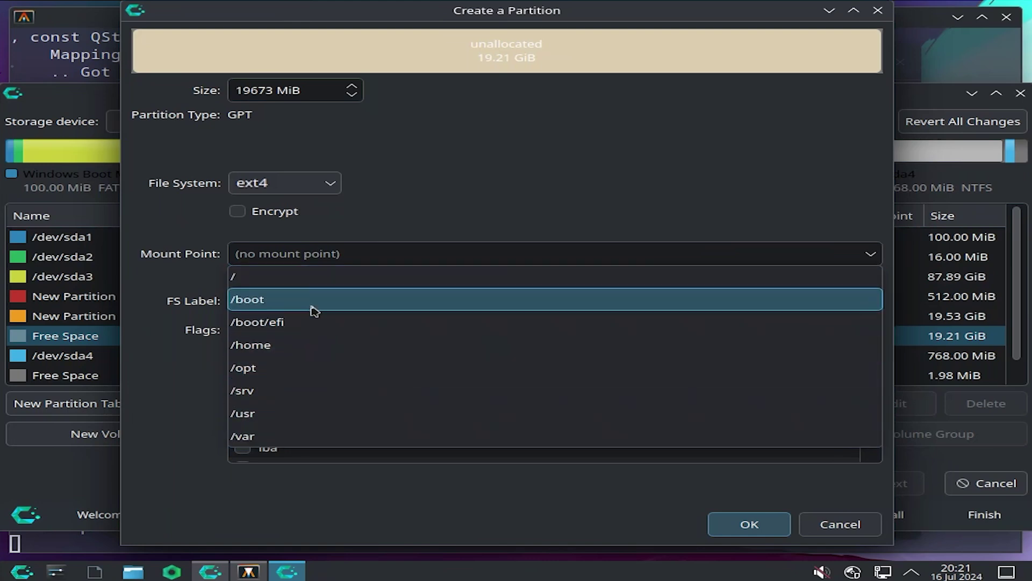
click(297, 280)
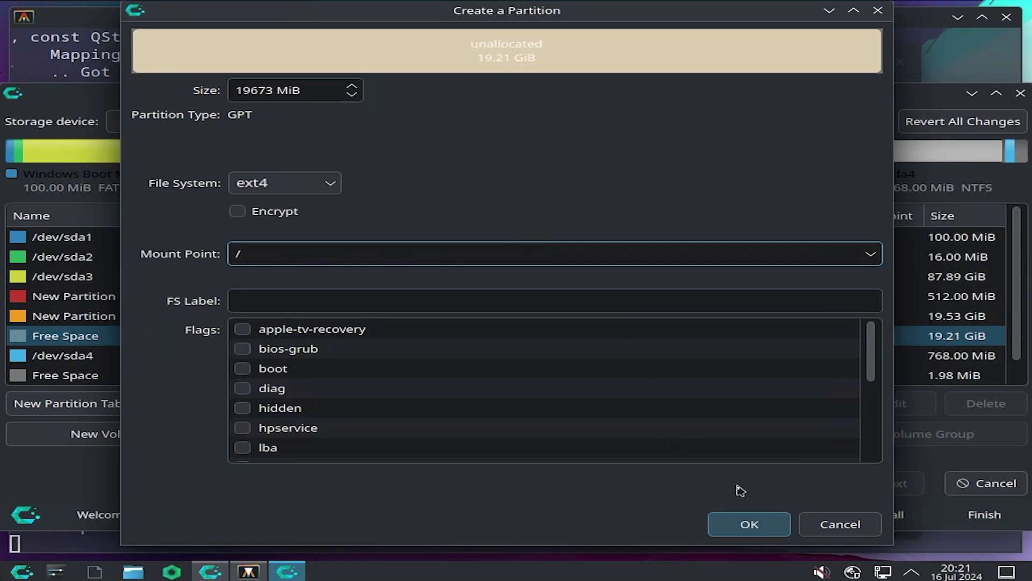
click(742, 519)
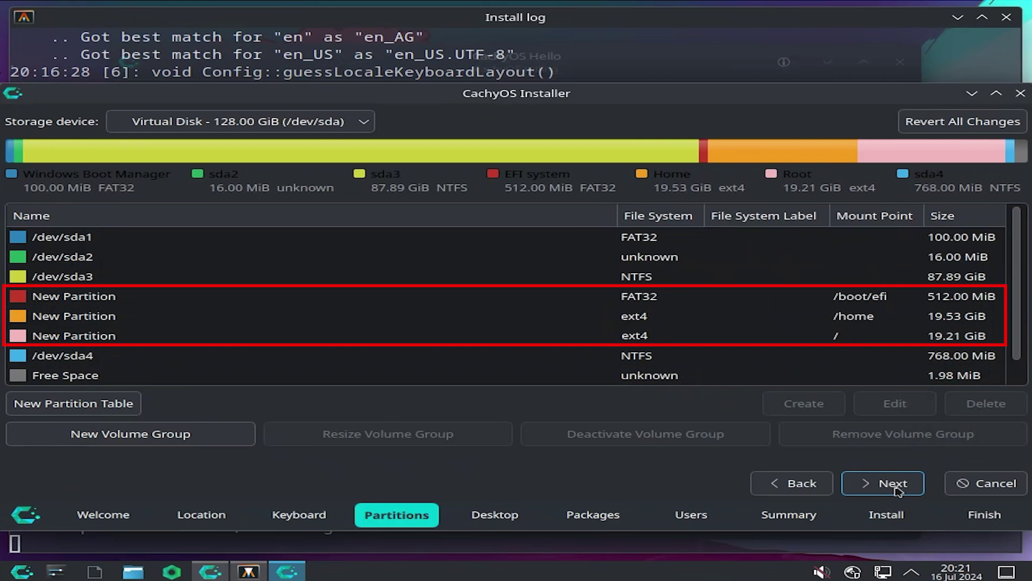
Keep Plasma Desktop and the default additional packages, moving on to user setup
click(894, 486)
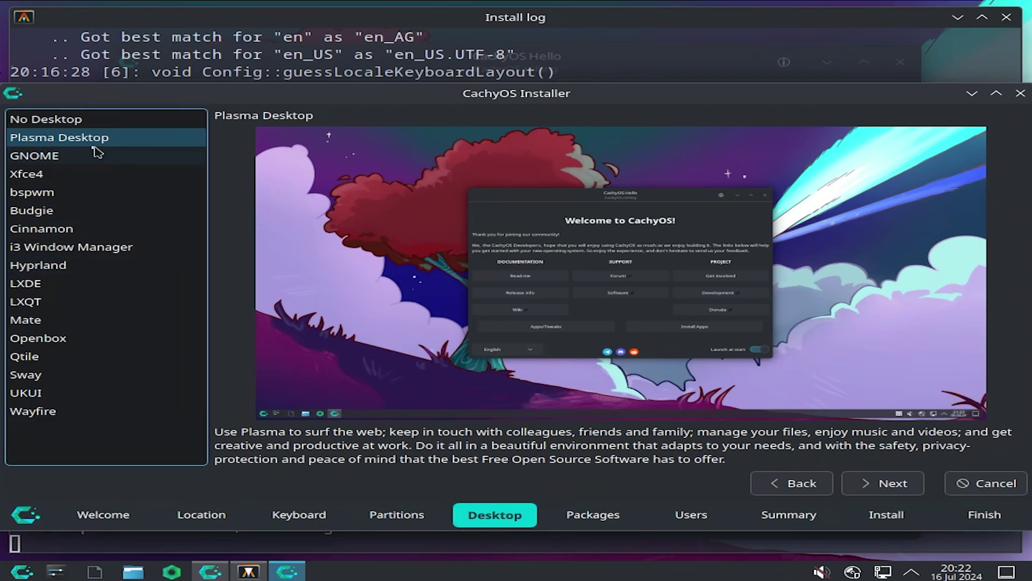
click(890, 483)
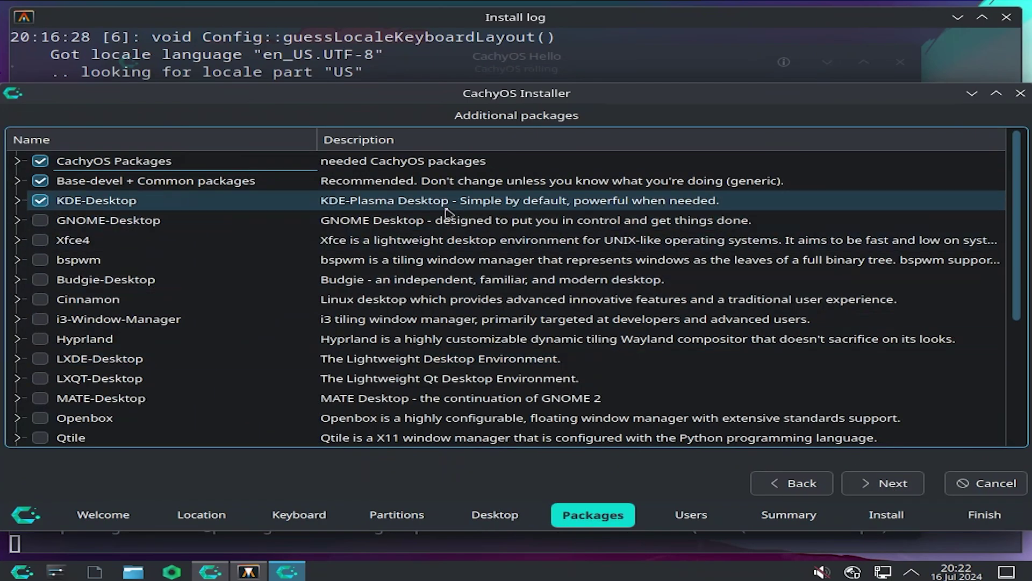
scroll(395, 213, down, 3)
scroll(398, 225, up, 3)
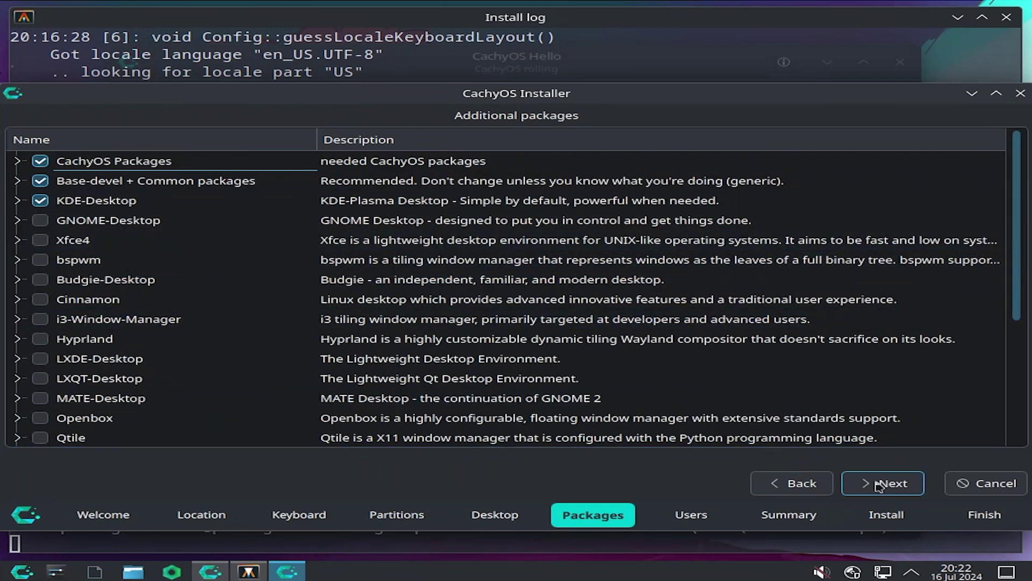
click(882, 484)
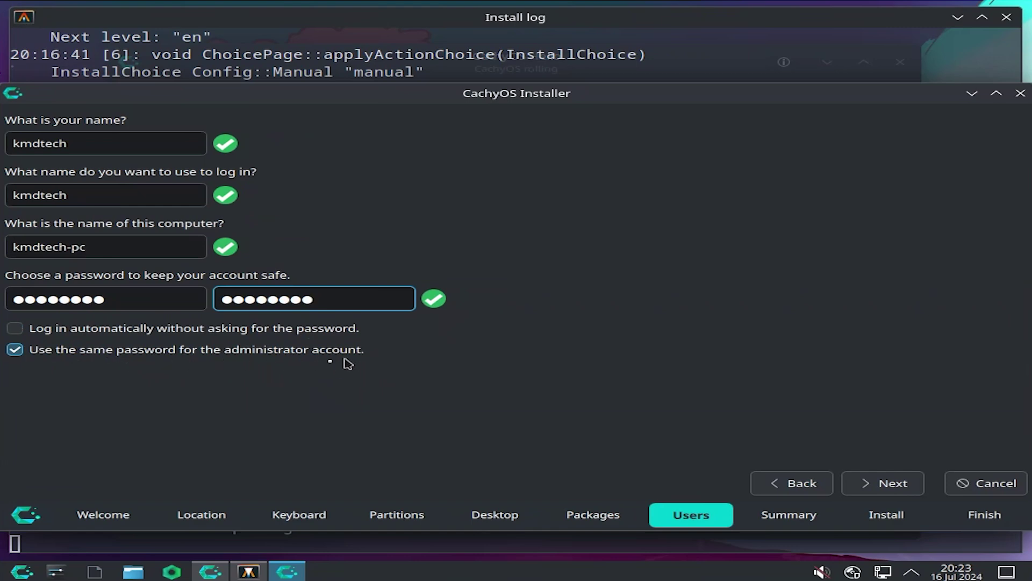
Review the summary and start the installation, confirming the disk changes
click(882, 483)
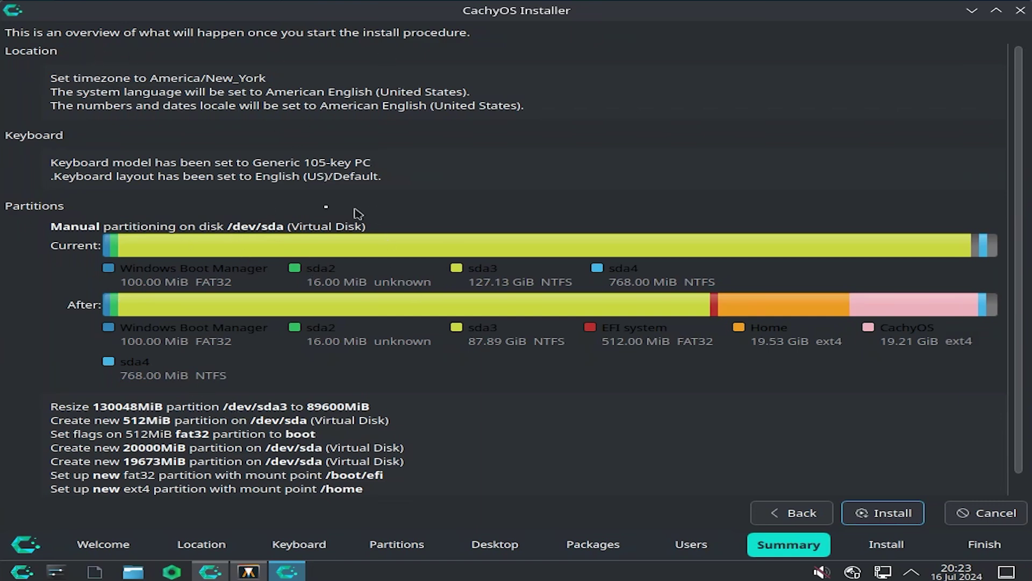
click(886, 514)
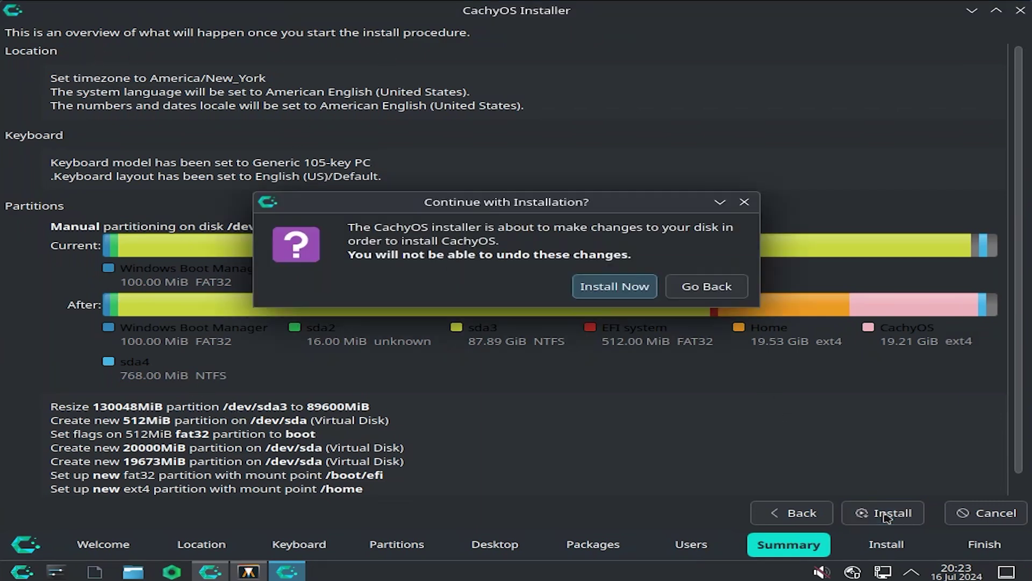
click(630, 287)
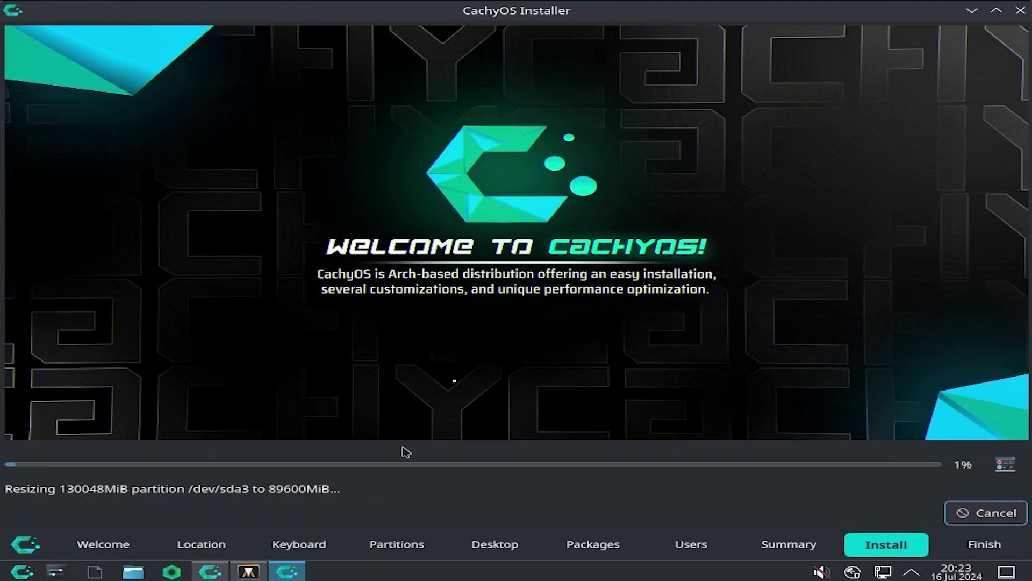
Follow the detailed install log until All done, then tick Restart now
click(1014, 473)
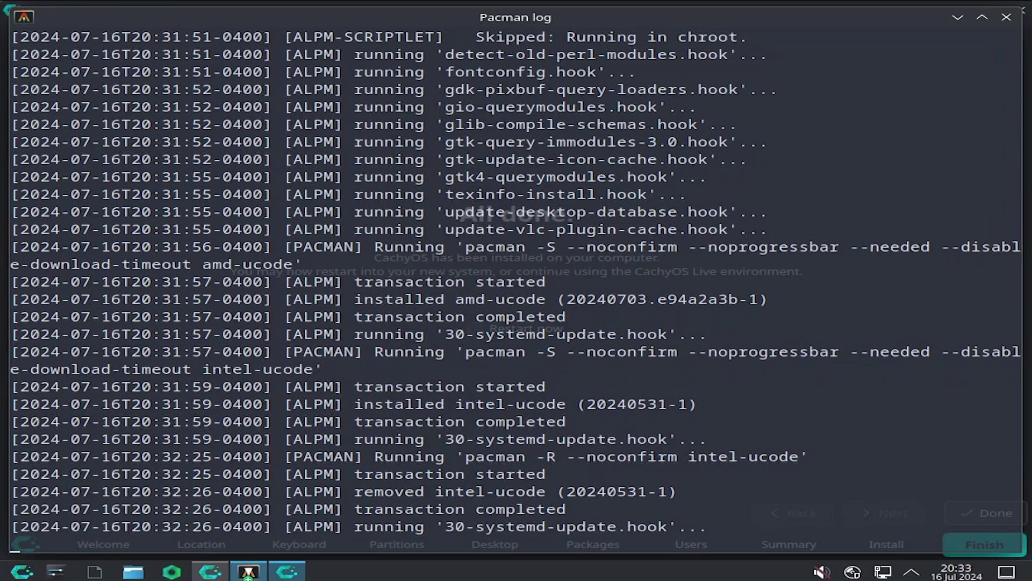
click(249, 572)
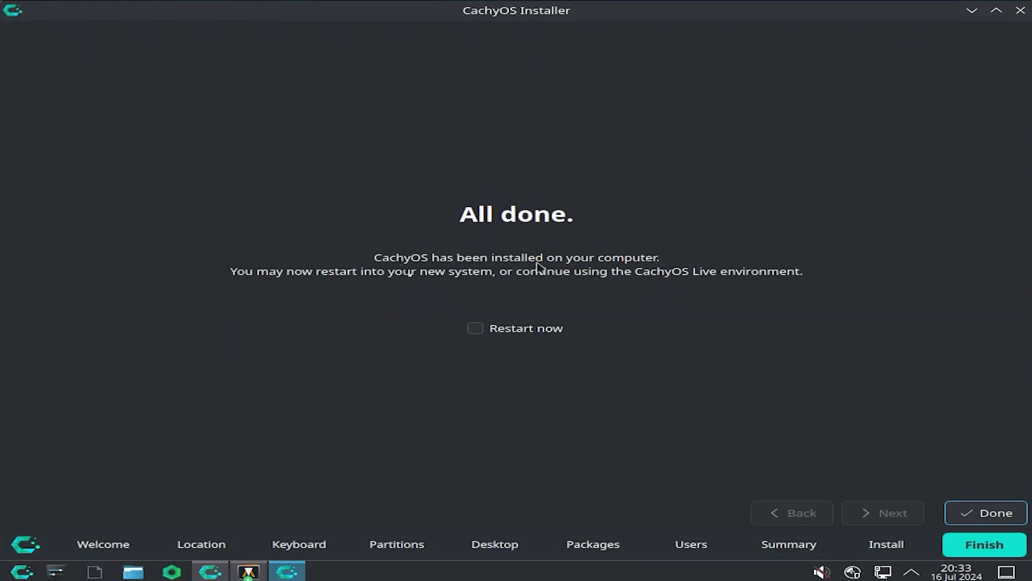
click(475, 332)
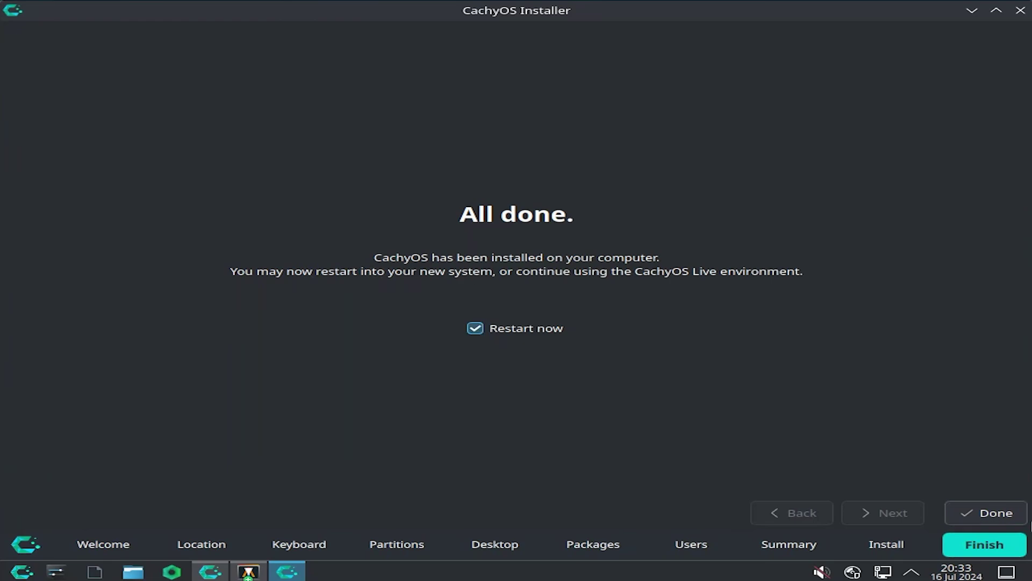
Reboot into CachyOS, close CachyOS Hello, and browse the launcher's System category
click(1001, 520)
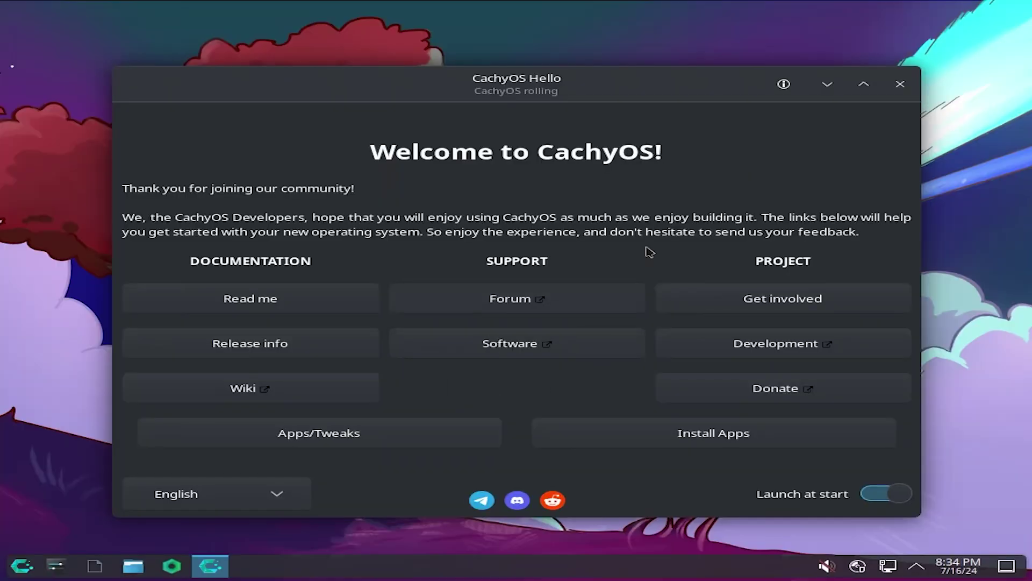
click(900, 84)
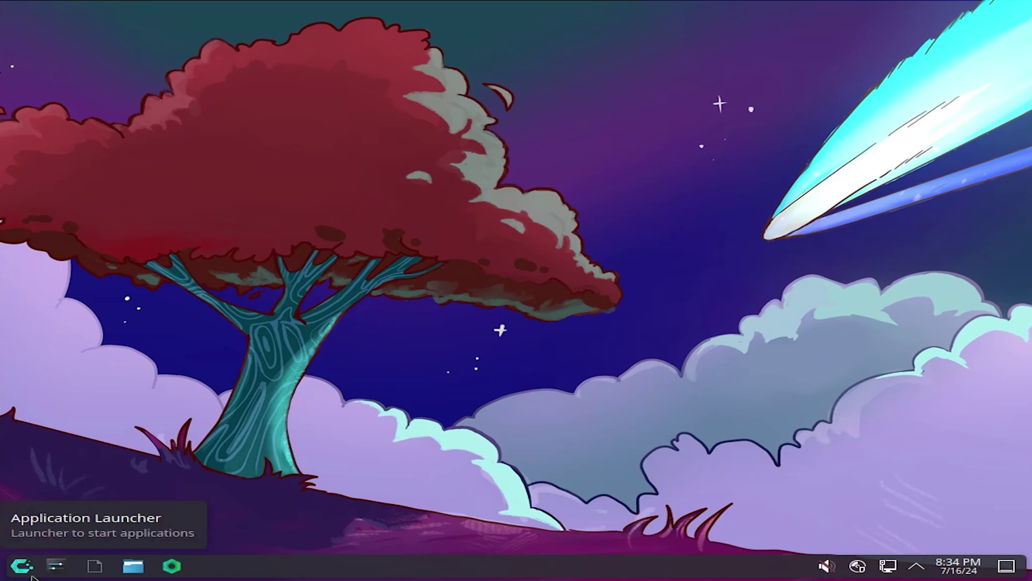
click(25, 570)
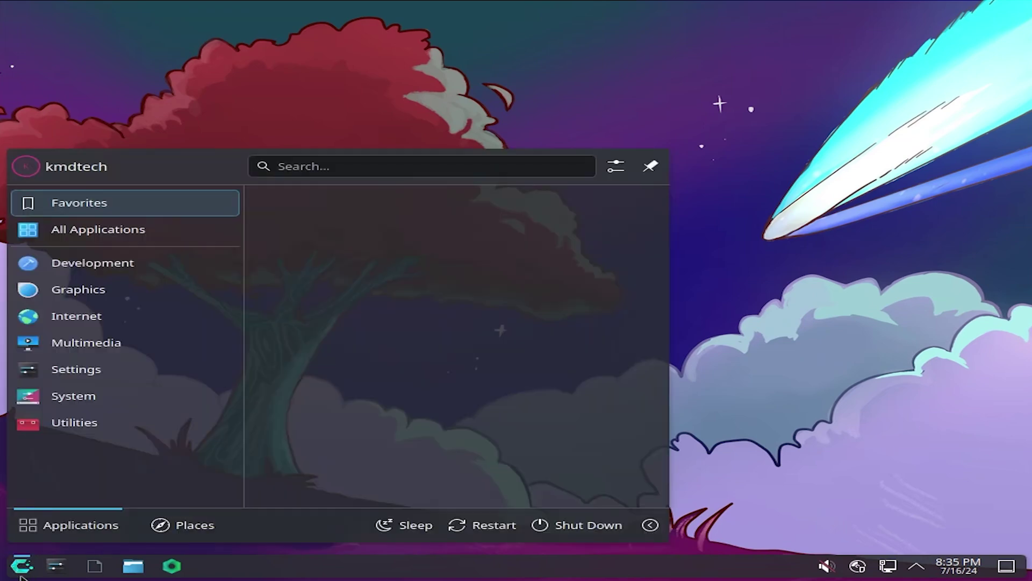
mouse_move(91, 405)
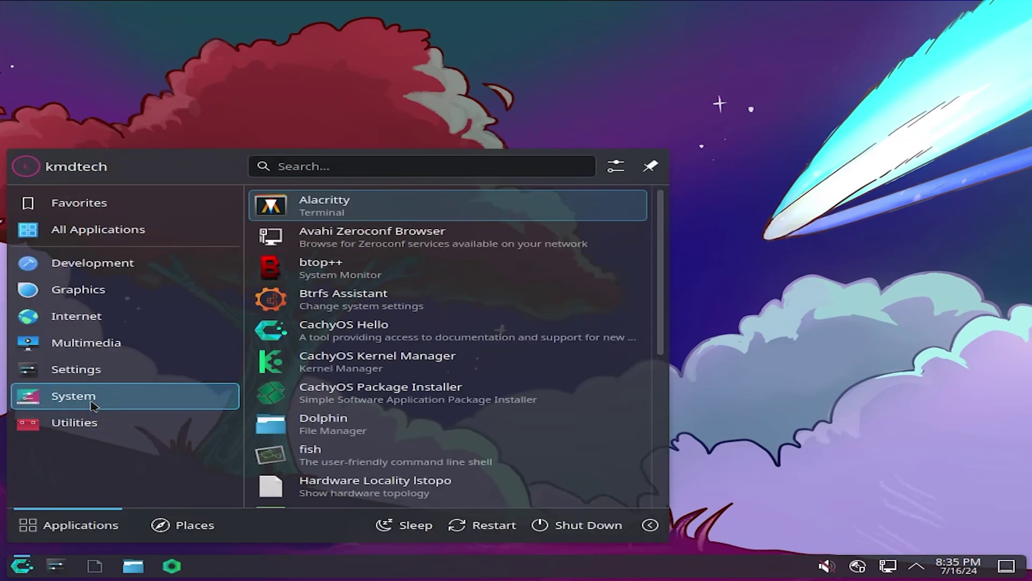
scroll(344, 388, down, 5)
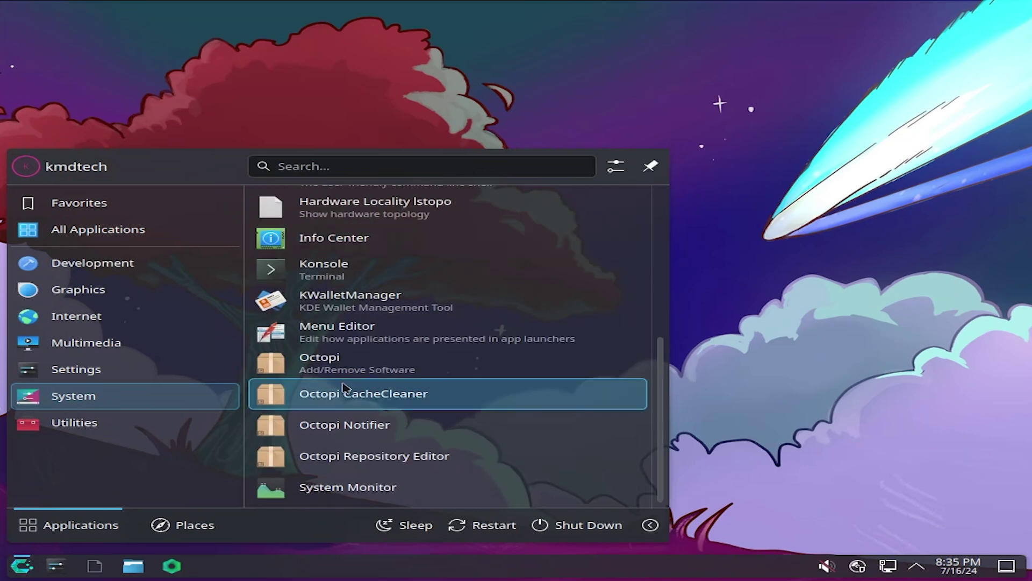
Launch Konsole and become root with sudo su -
click(355, 271)
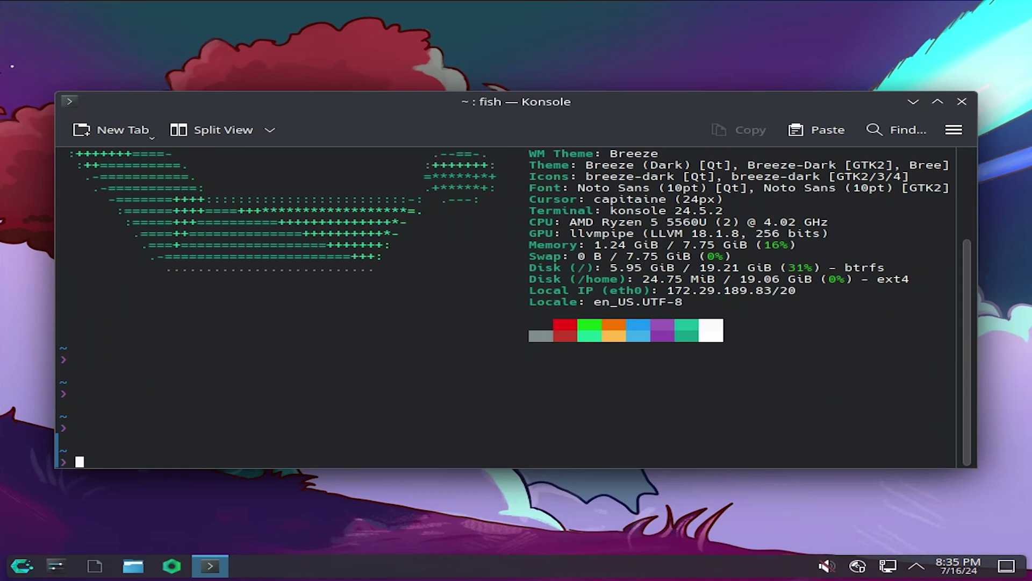
text(sudo su -)
key(Return)
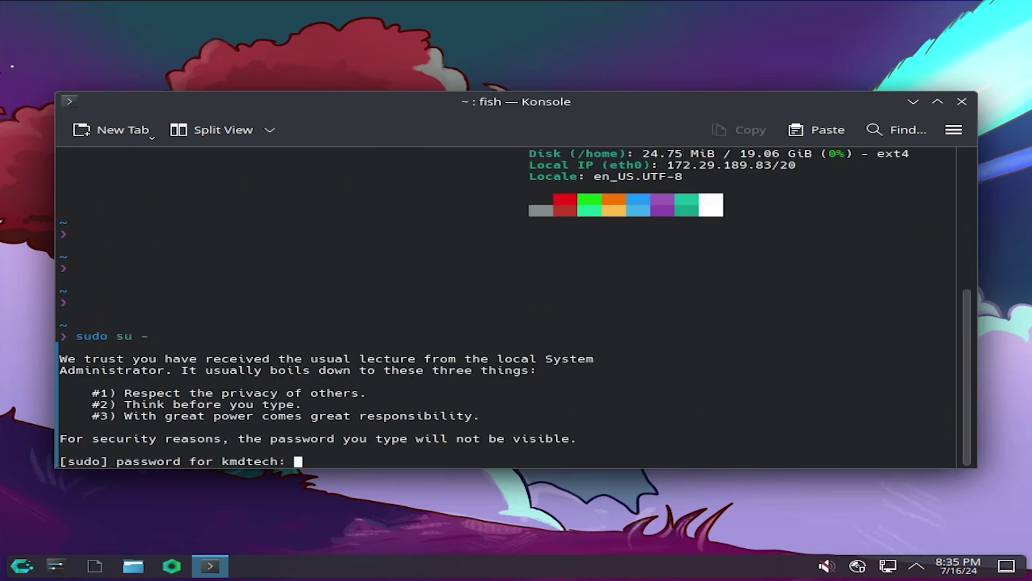
key(Return)
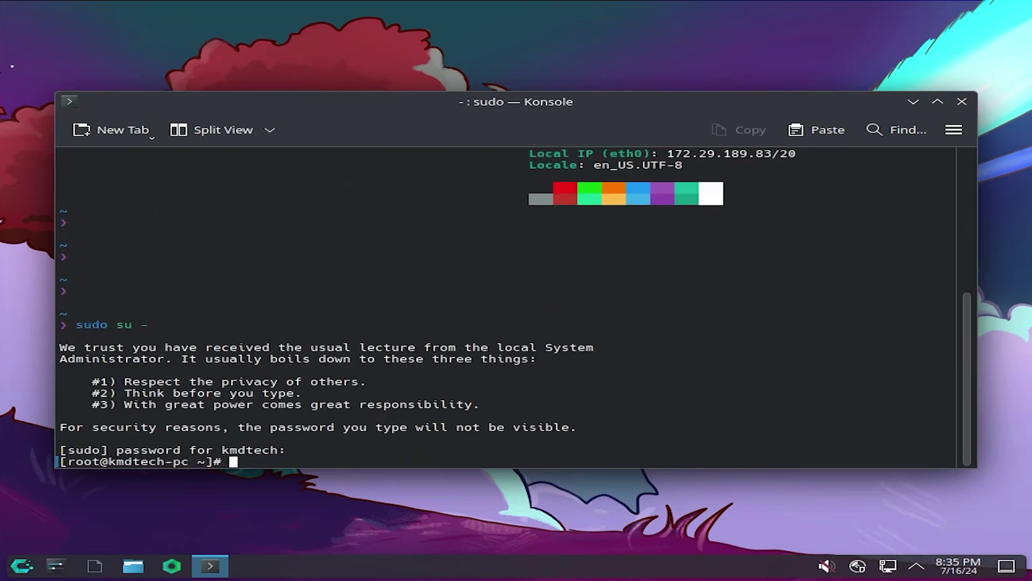
Uncomment GRUB_DISABLE_OS_PROBER=false in /etc/default/grub using vi and save with :wq
text(vi /etc/default/grub)
key(Return)
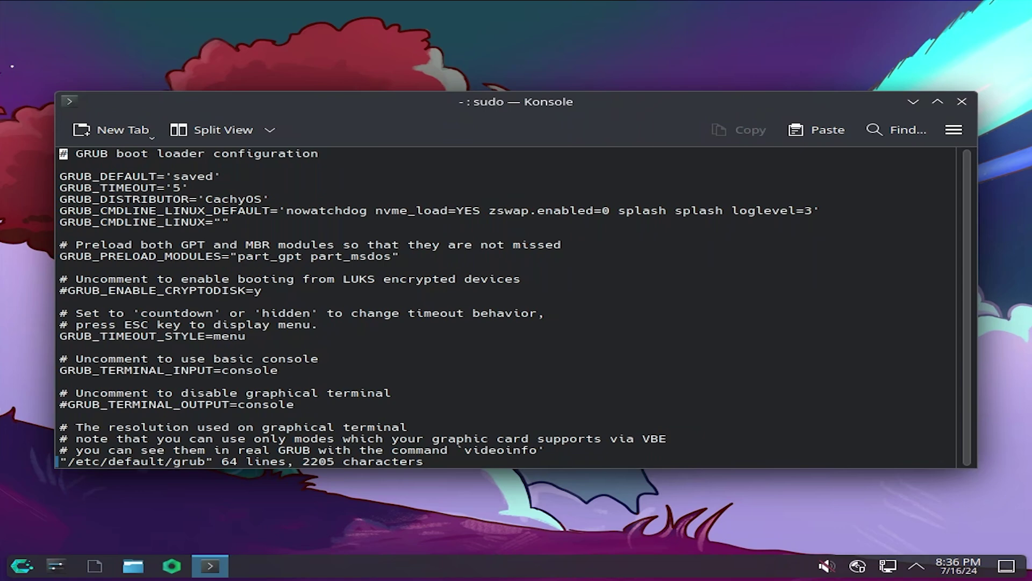
key(shift+g)
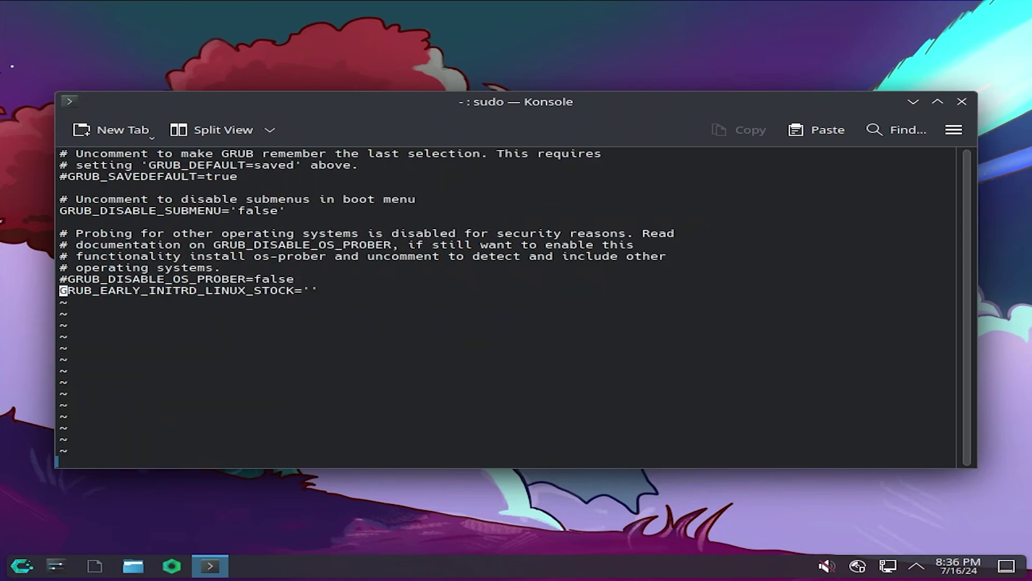
key(Up)
key(x)
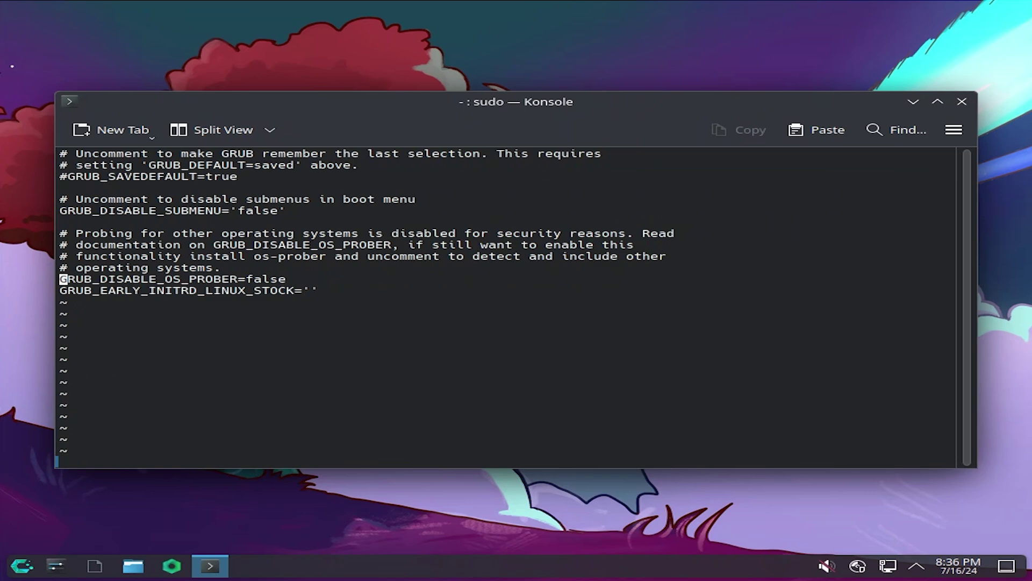
text(:wq)
key(Return)
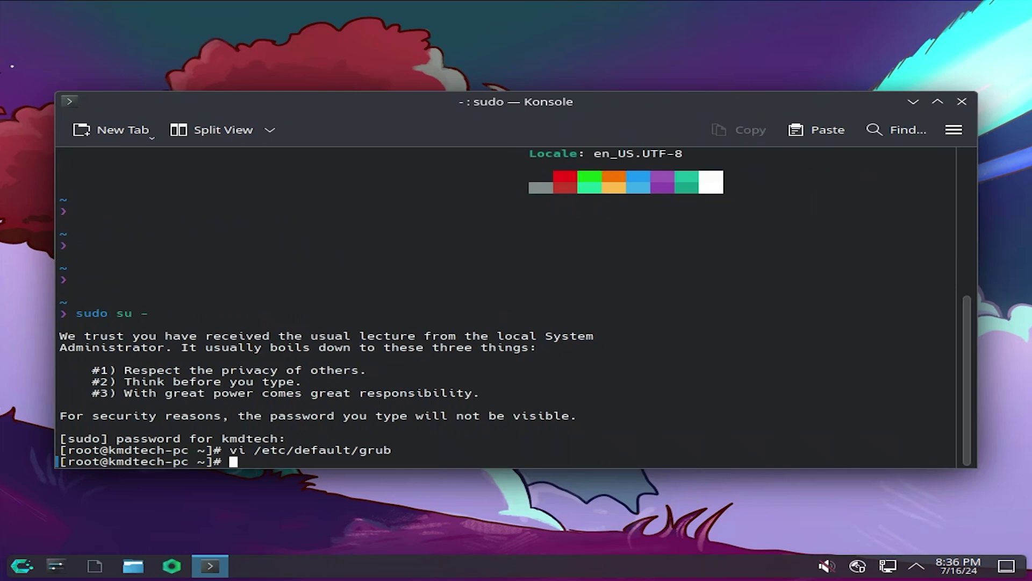
Run os-prober and check that it detects the Windows boot entry
text(os-prober)
key(Return)
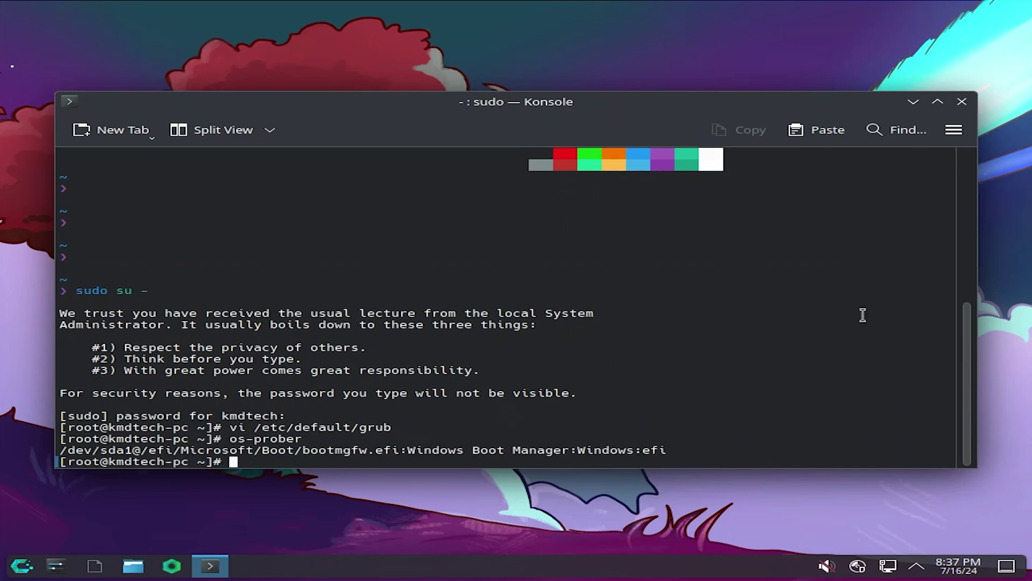
drag(688, 451, 50, 449)
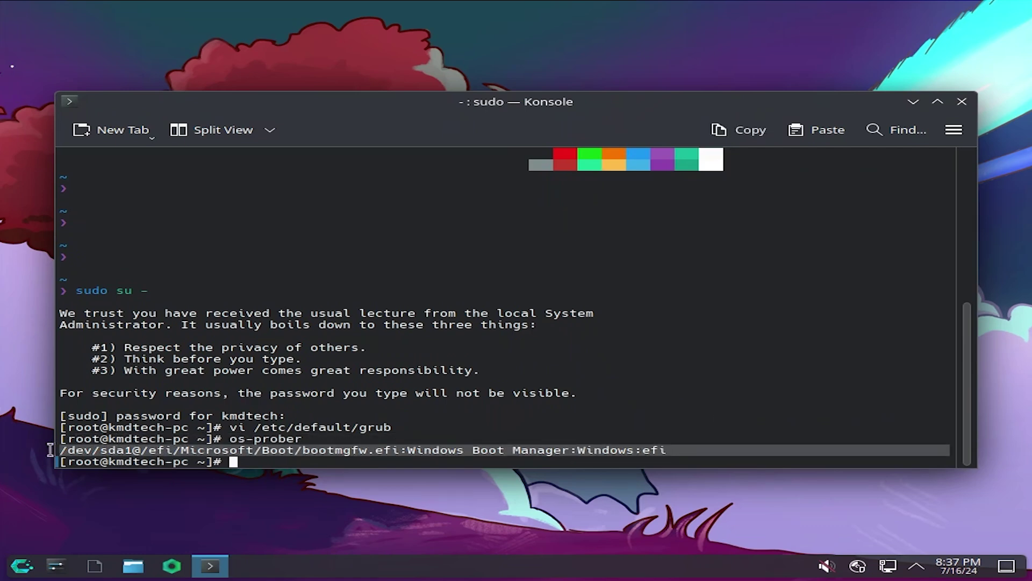
click(487, 422)
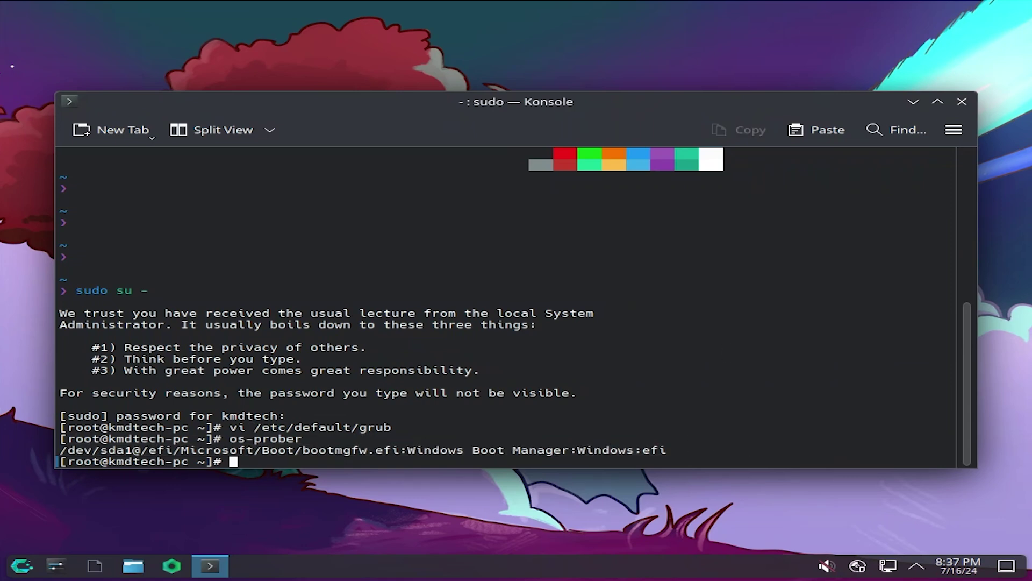
Regenerate /boot/grub/grub.cfg with grub-mkconfig and confirm Found Windows Boot Manager
text(grub-mkconfig -o /boot/g)
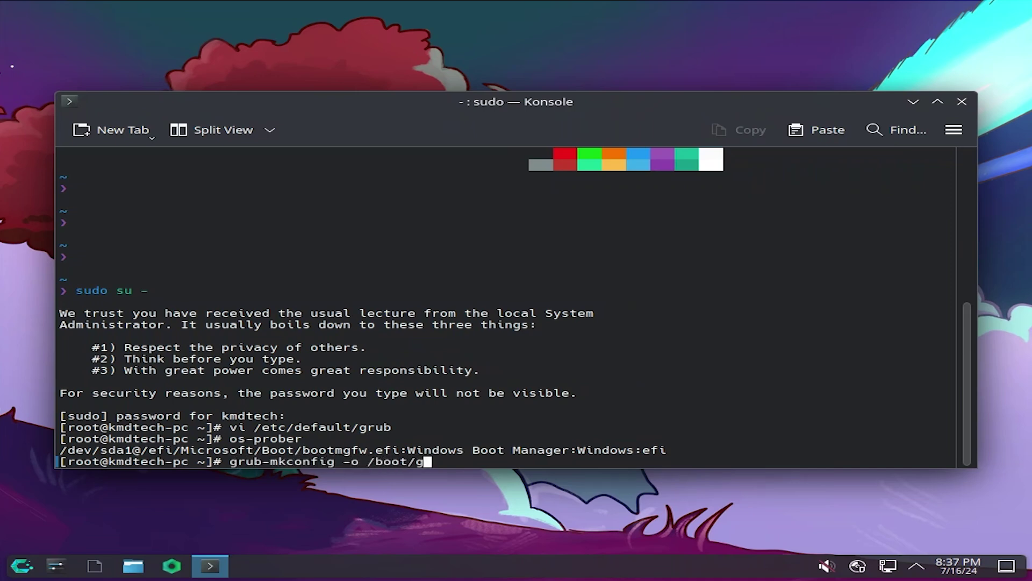
text(rub/grub.cfg)
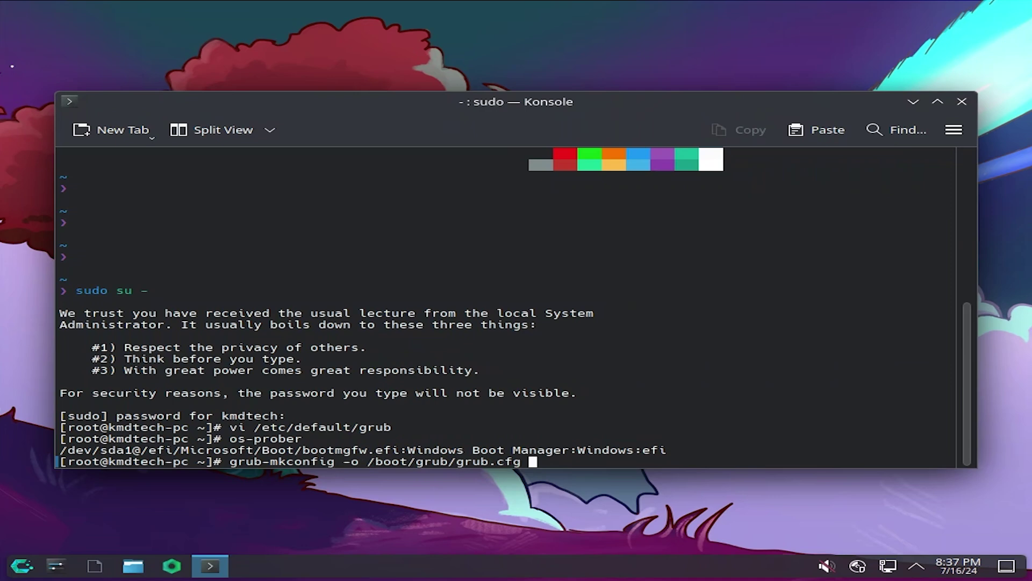
key(Return)
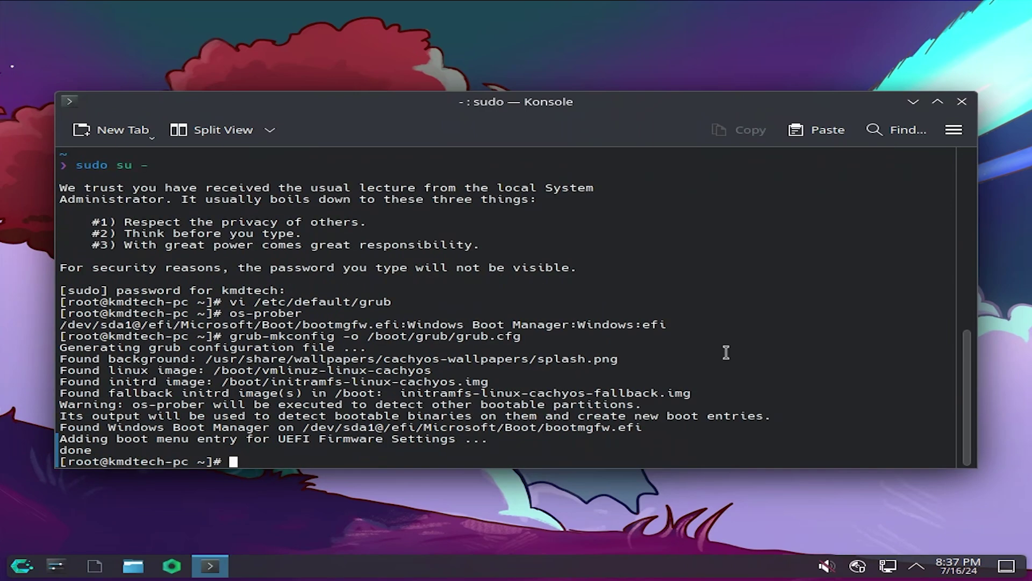
drag(687, 425, 59, 426)
Restart and boot Windows Boot Manager from the GRUB menu
click(265, 398)
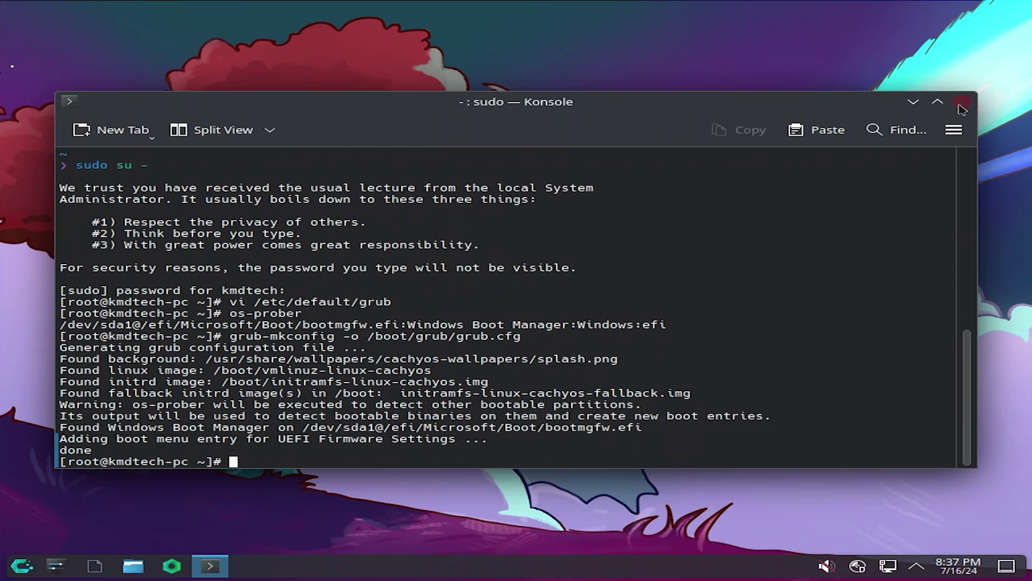
click(21, 566)
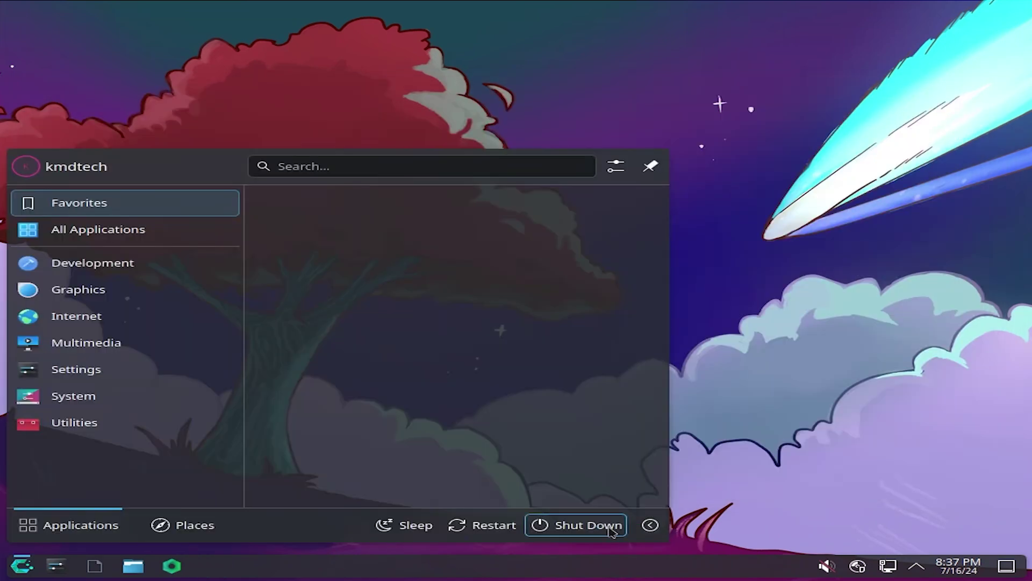
click(484, 521)
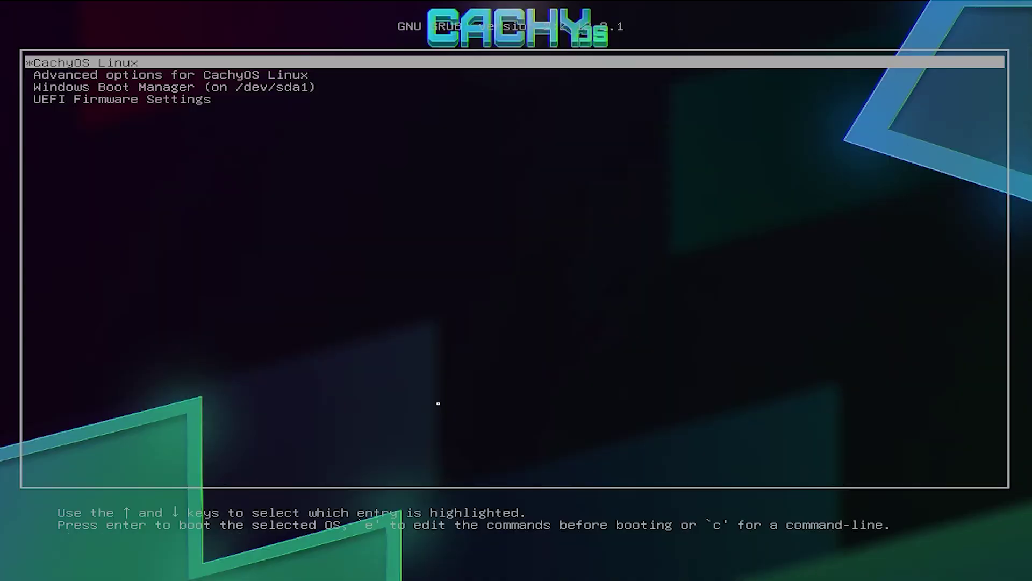
key(Down)
key(Down)
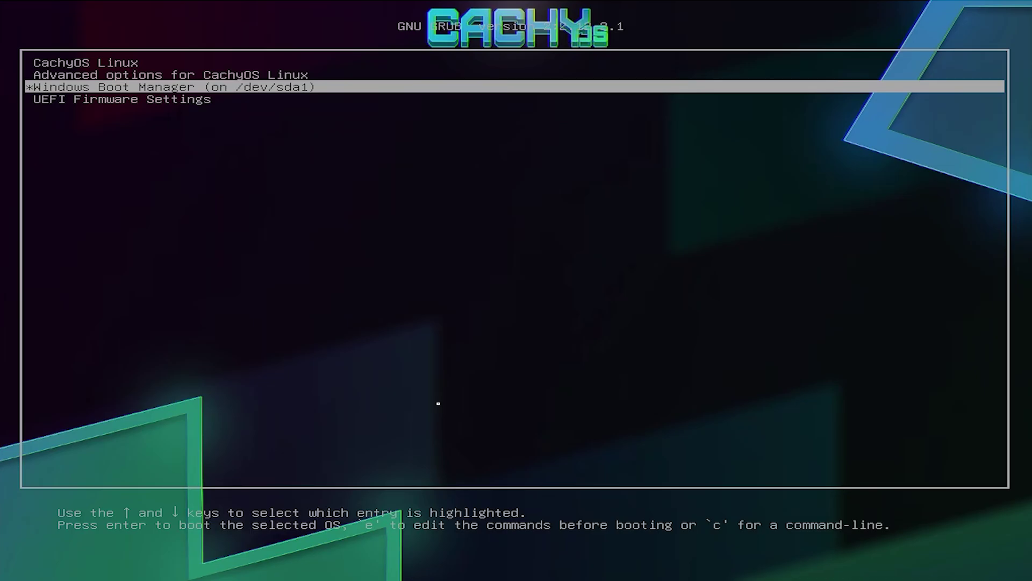
key(Return)
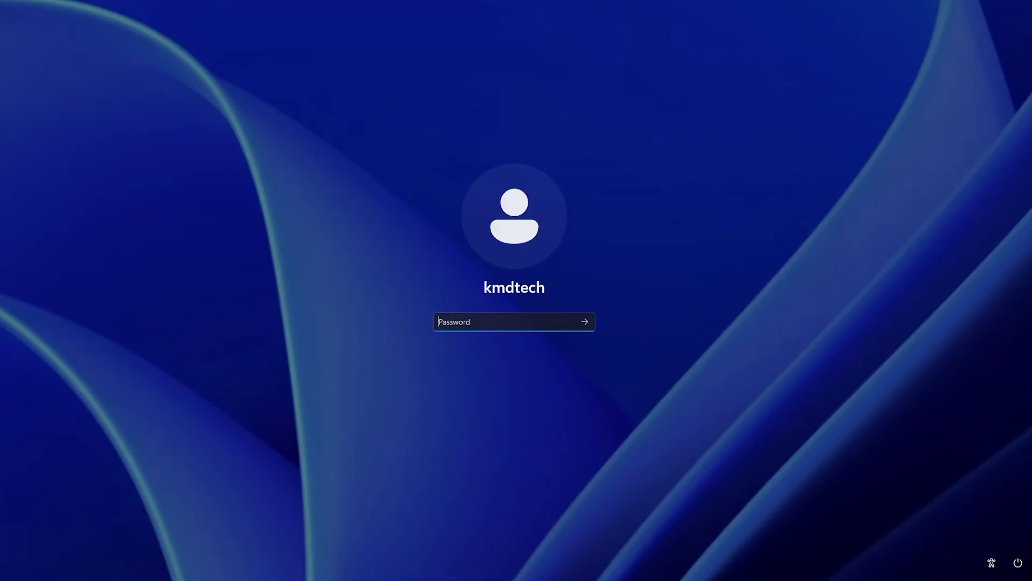